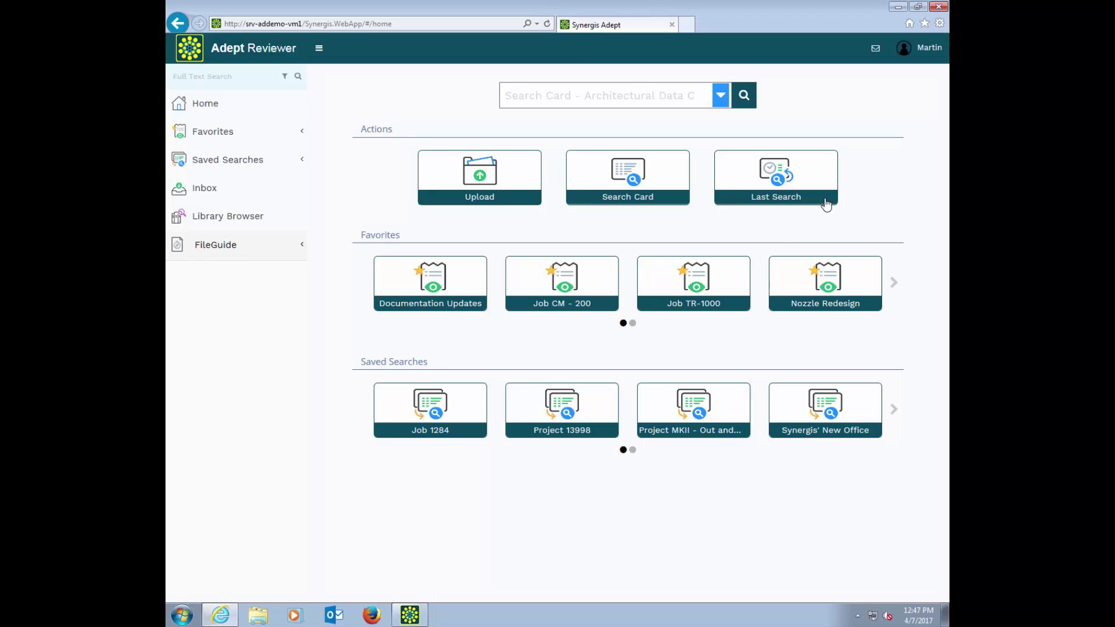
- Run a Search Card query for Project Number 13998 and select 004-Piping Layout.dwg from the 28 results
{"action": "left_click", "coordinate": [653, 203]}
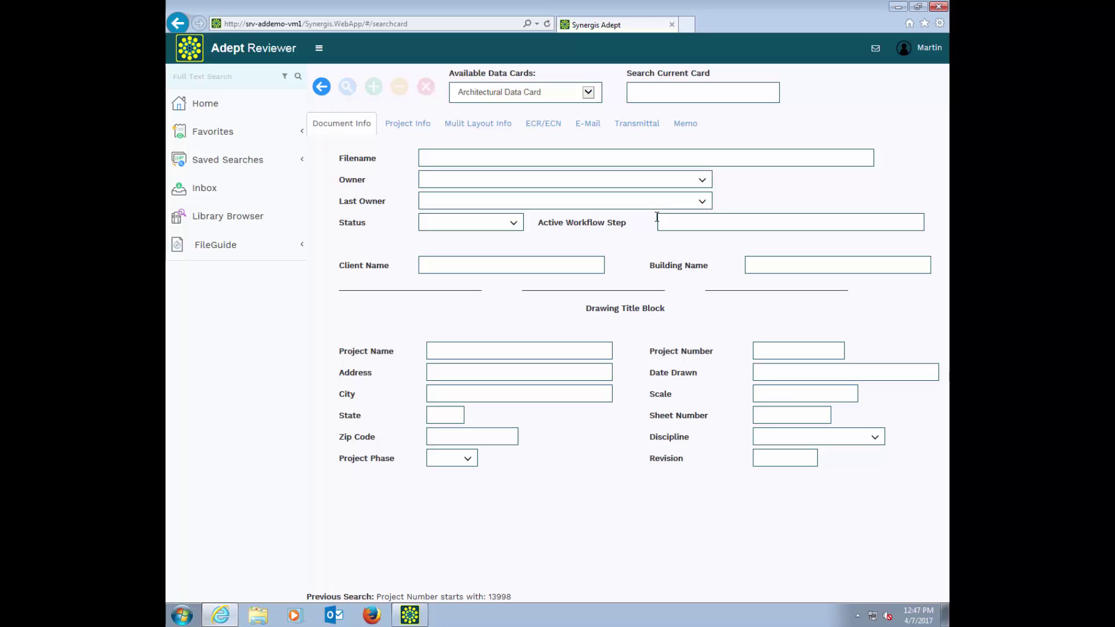
{"action": "left_click", "coordinate": [763, 350]}
{"action": "type", "text": "13998"}
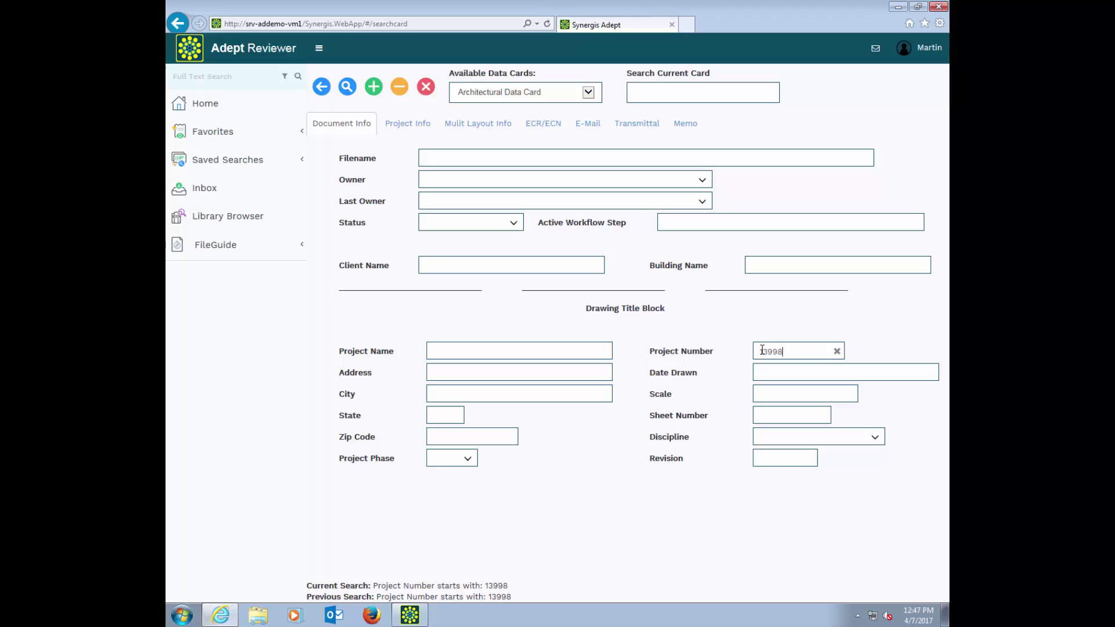
{"action": "key", "text": "Return"}
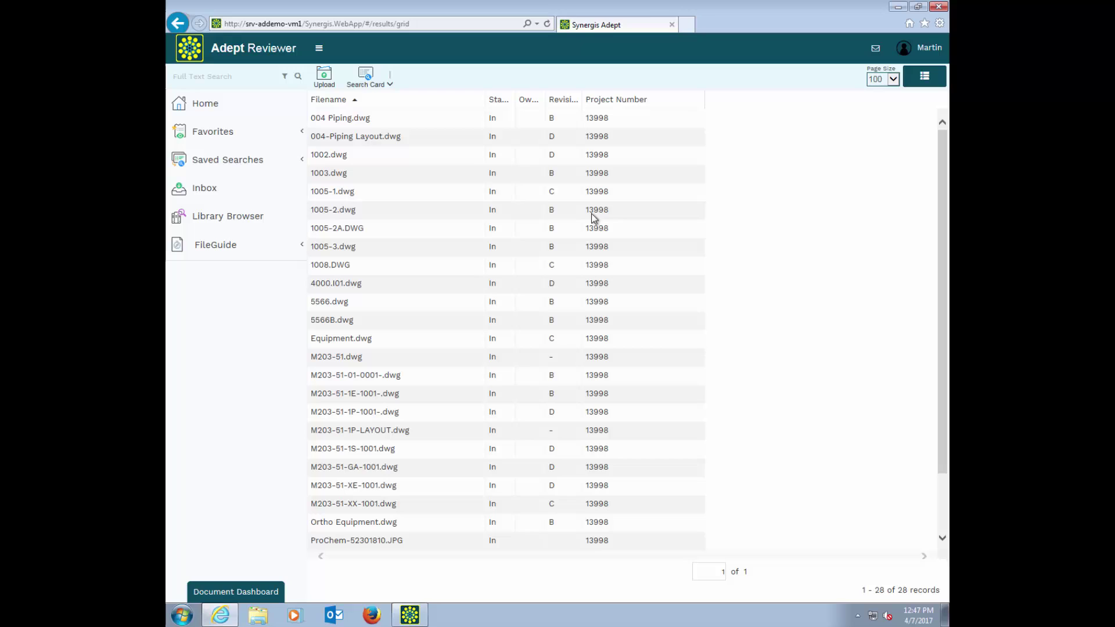
{"action": "left_click", "coordinate": [360, 136]}
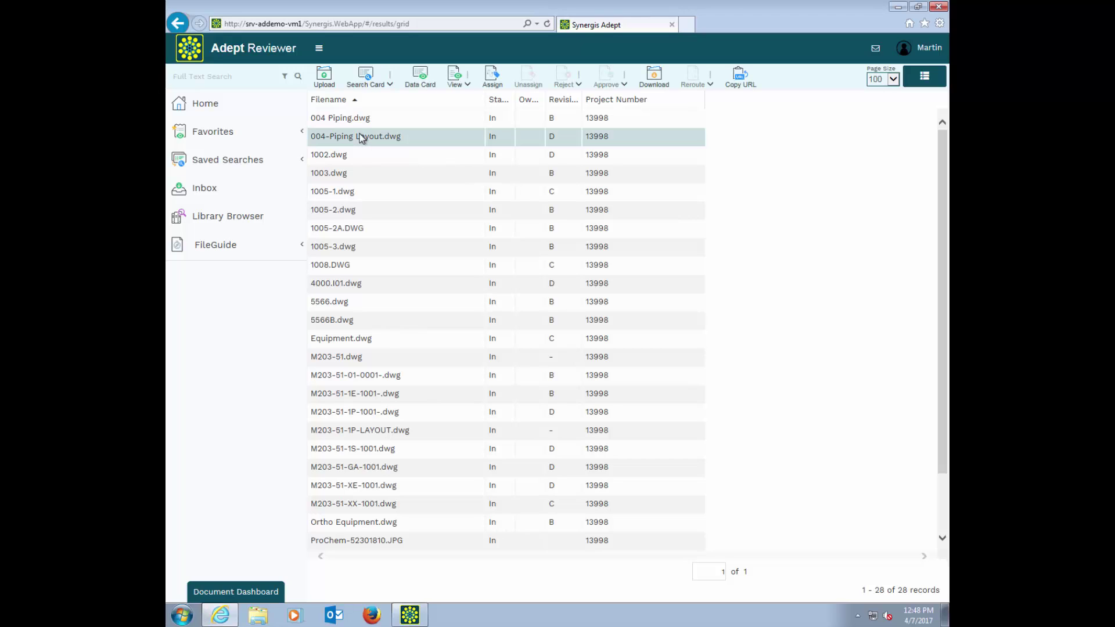
- Open the data card for 004-Piping Layout.dwg and check the Discipline options, keeping Composite
{"action": "left_click", "coordinate": [422, 87]}
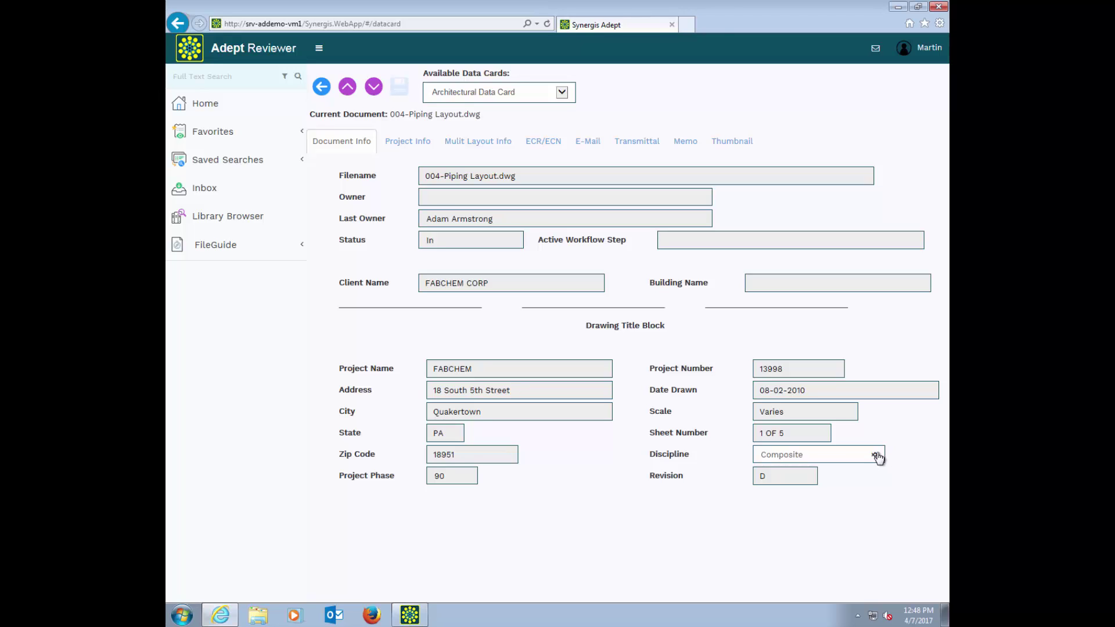
{"action": "left_click", "coordinate": [876, 456]}
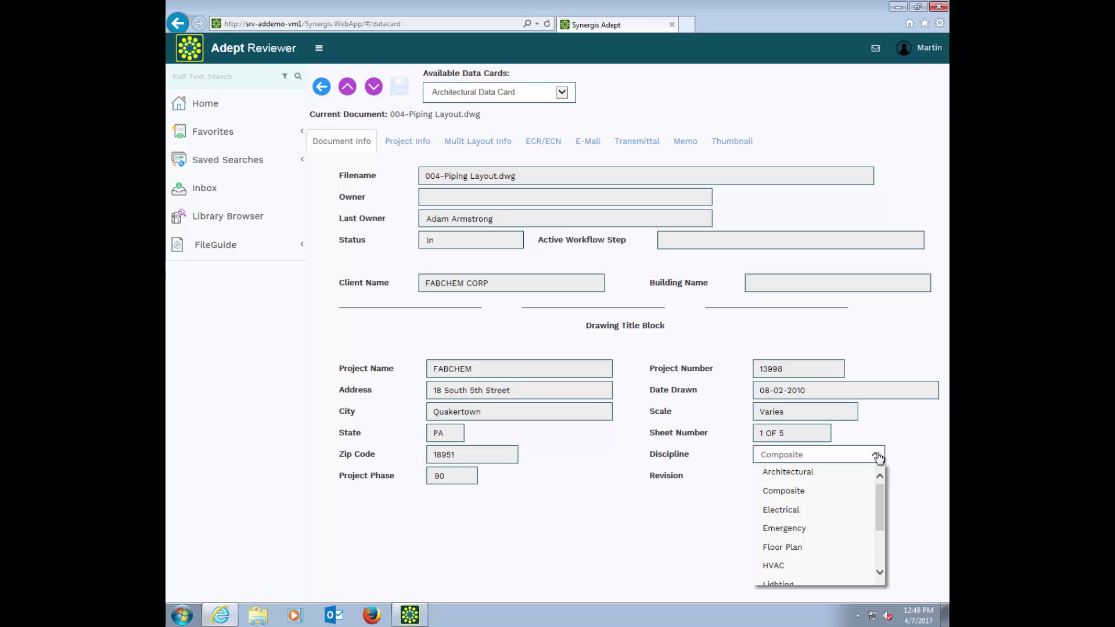
{"action": "left_click", "coordinate": [788, 493]}
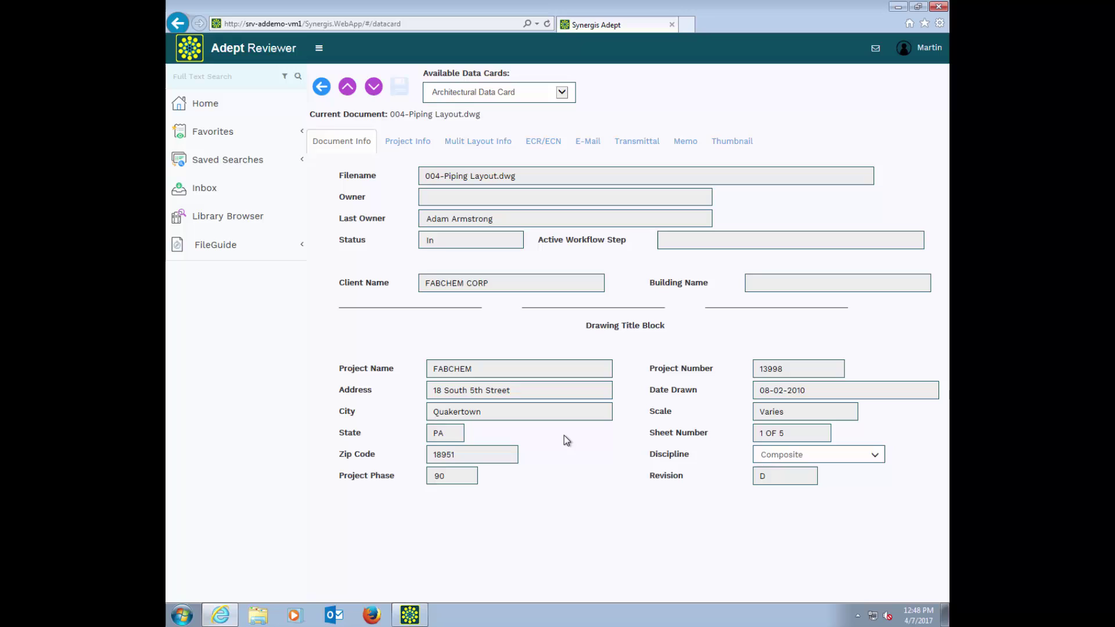
- On Project Info, choose New Hampshire, Nashua, Nashua High School and the North facility at 420 S Main St
{"action": "left_click", "coordinate": [408, 143]}
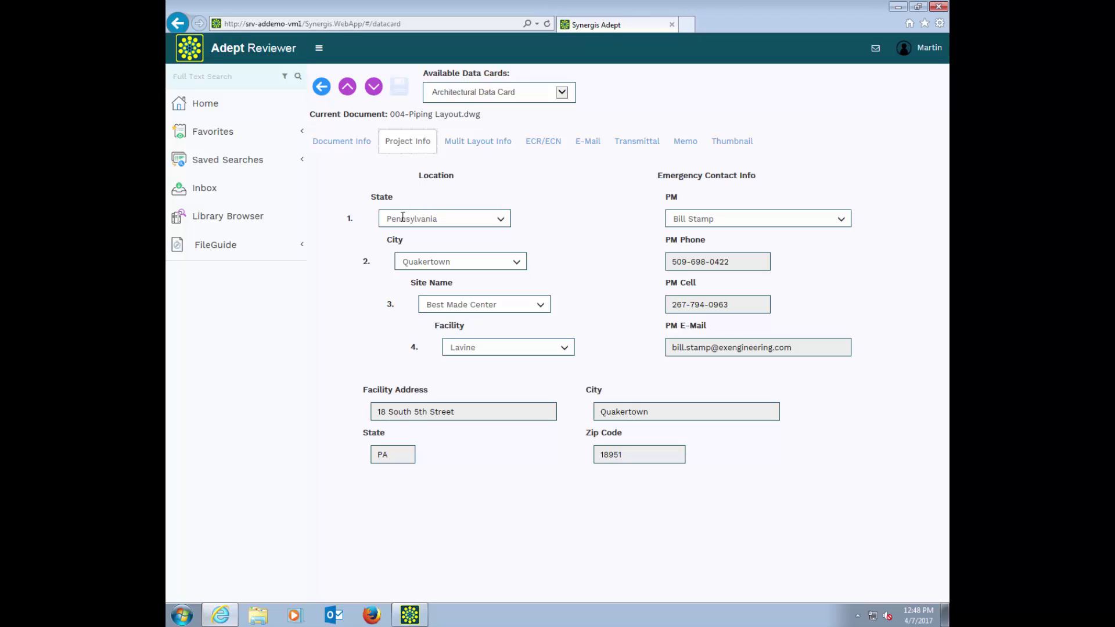
{"action": "left_click", "coordinate": [516, 262]}
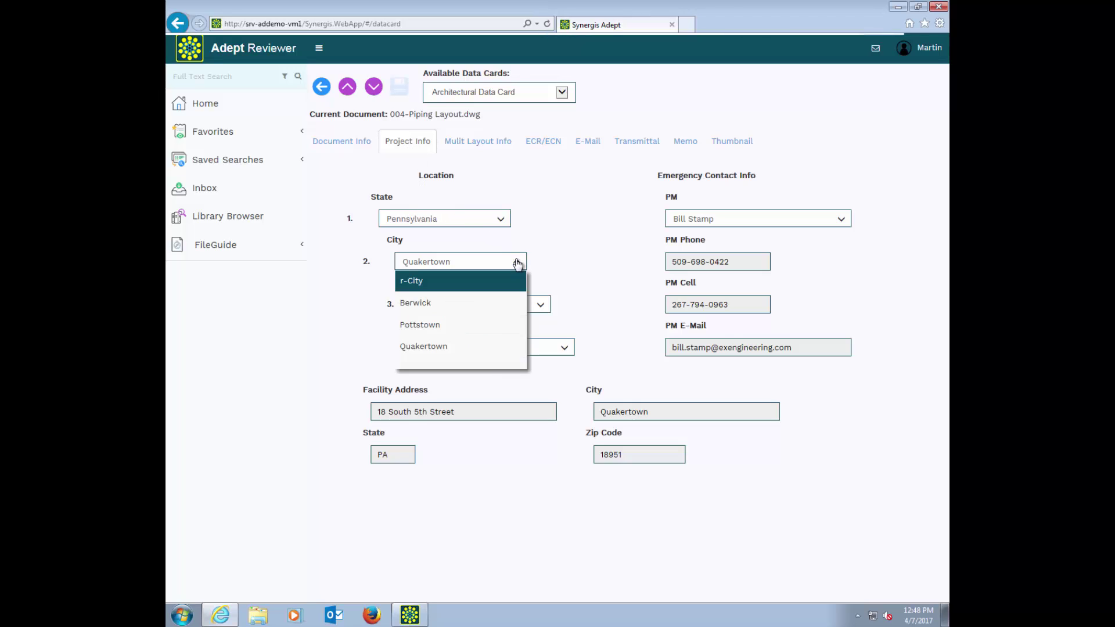
{"action": "left_click", "coordinate": [506, 221]}
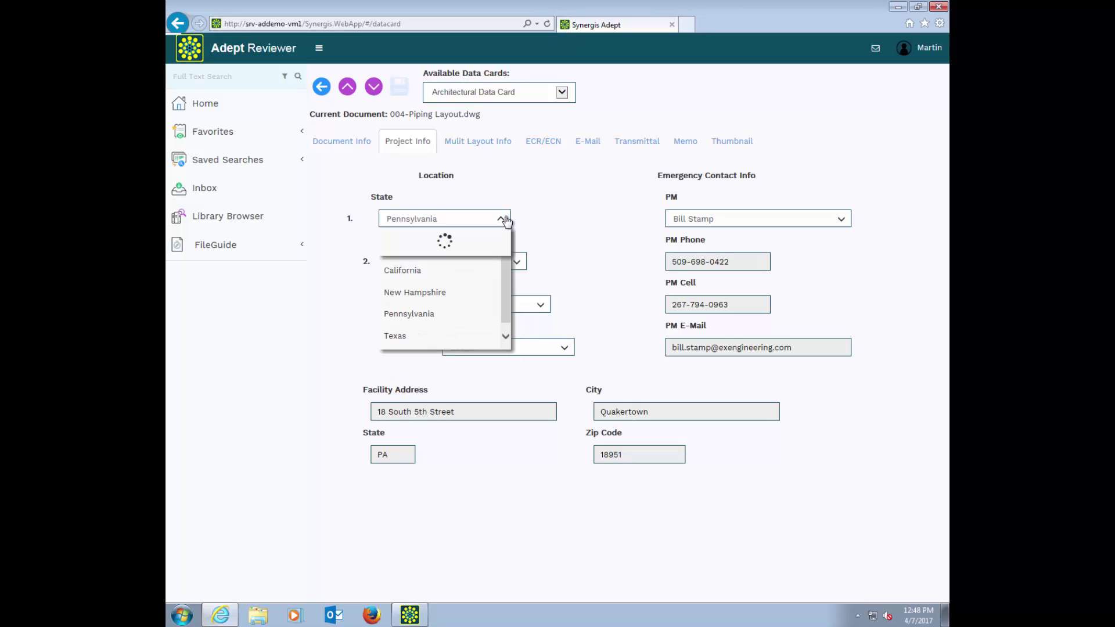
{"action": "left_click", "coordinate": [450, 294]}
{"action": "left_click", "coordinate": [519, 262]}
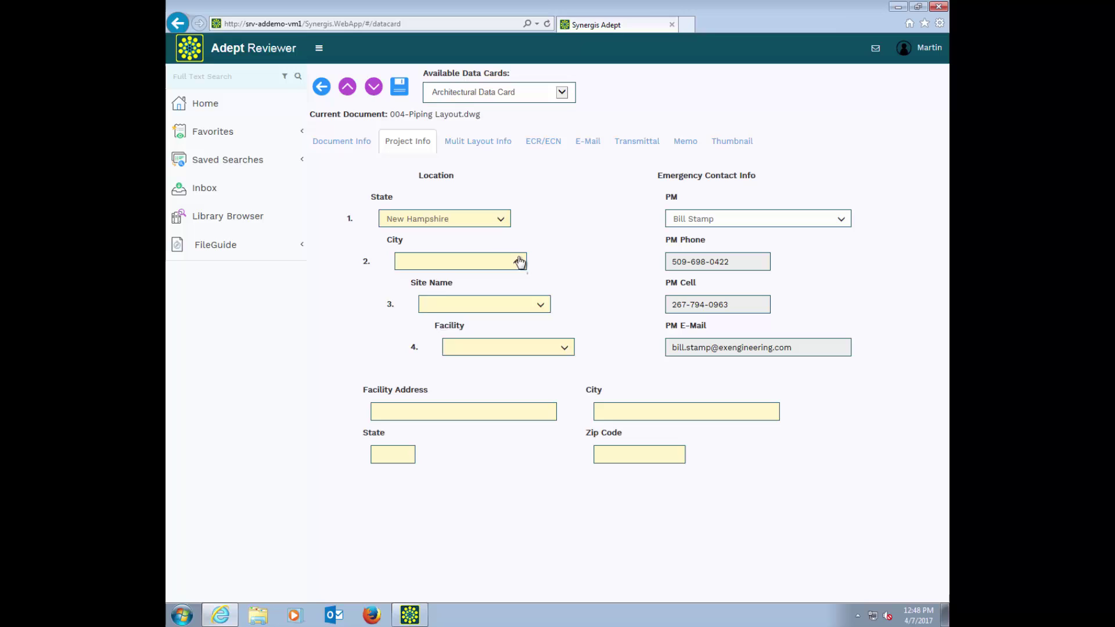
{"action": "left_click", "coordinate": [450, 304]}
{"action": "left_click", "coordinate": [542, 306]}
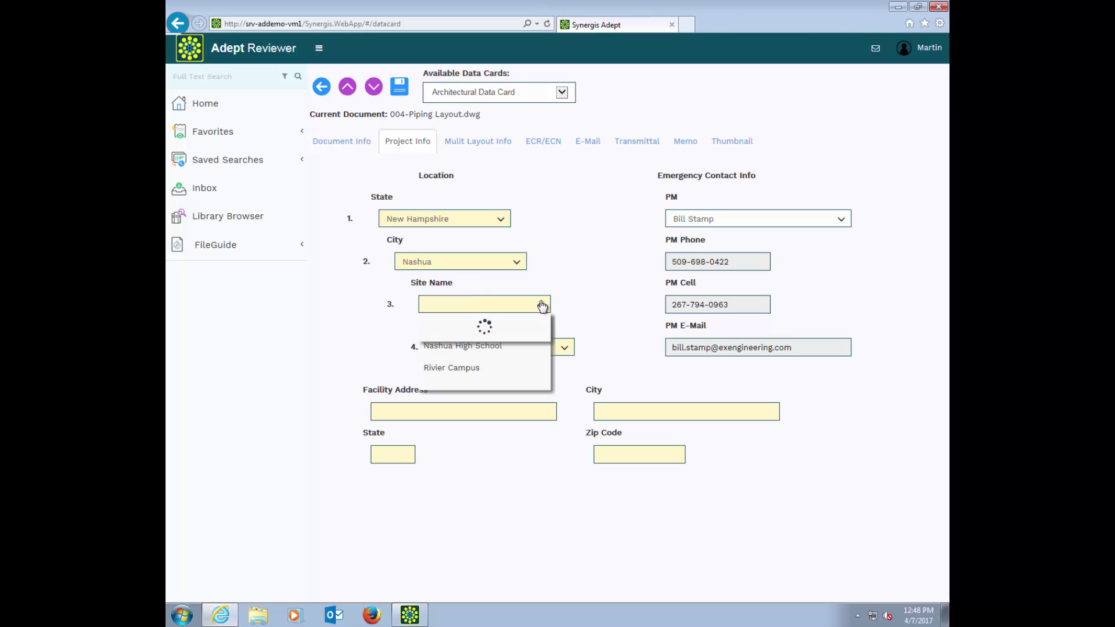
{"action": "left_click", "coordinate": [487, 347]}
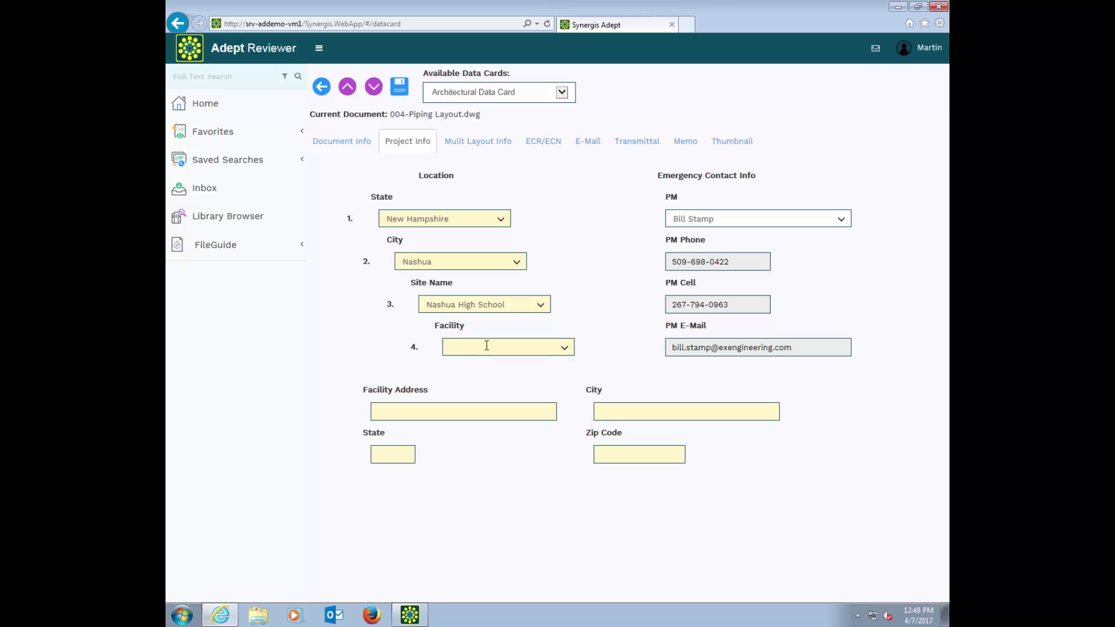
{"action": "left_click", "coordinate": [569, 348]}
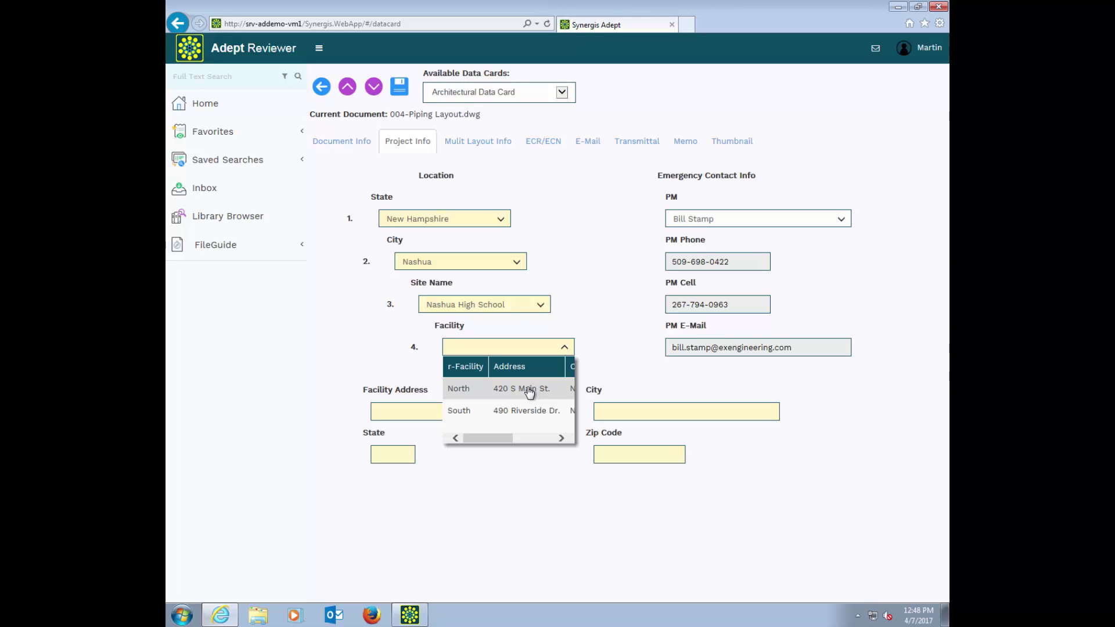
{"action": "left_click", "coordinate": [530, 393]}
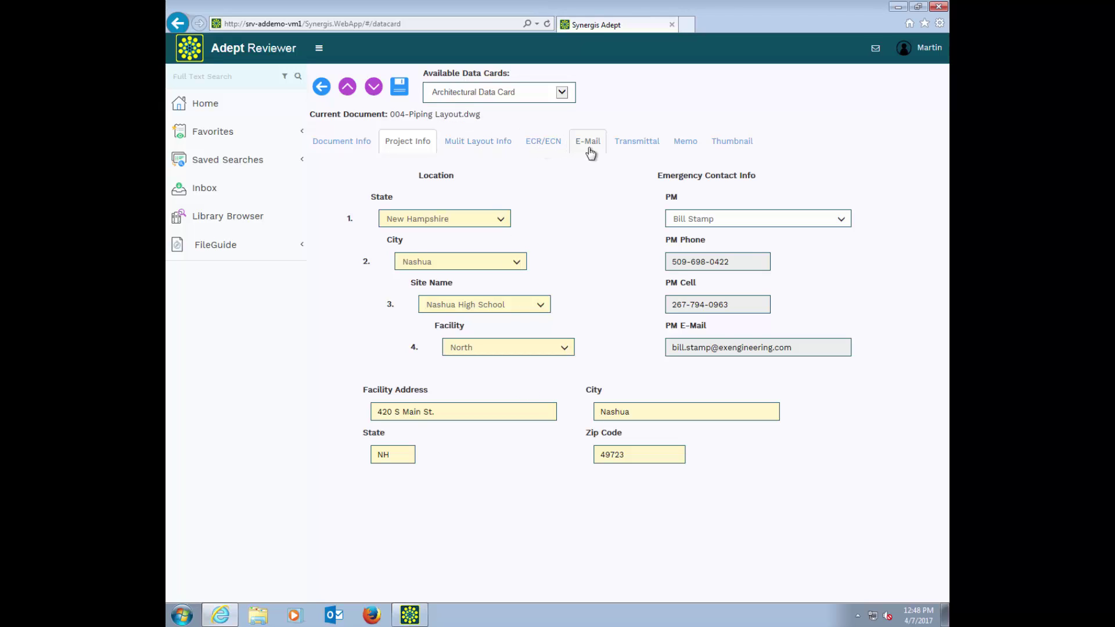
- View the Memo and Thumbnail pages, then go back to Document Info showing the Nashua address
{"action": "left_click", "coordinate": [684, 144]}
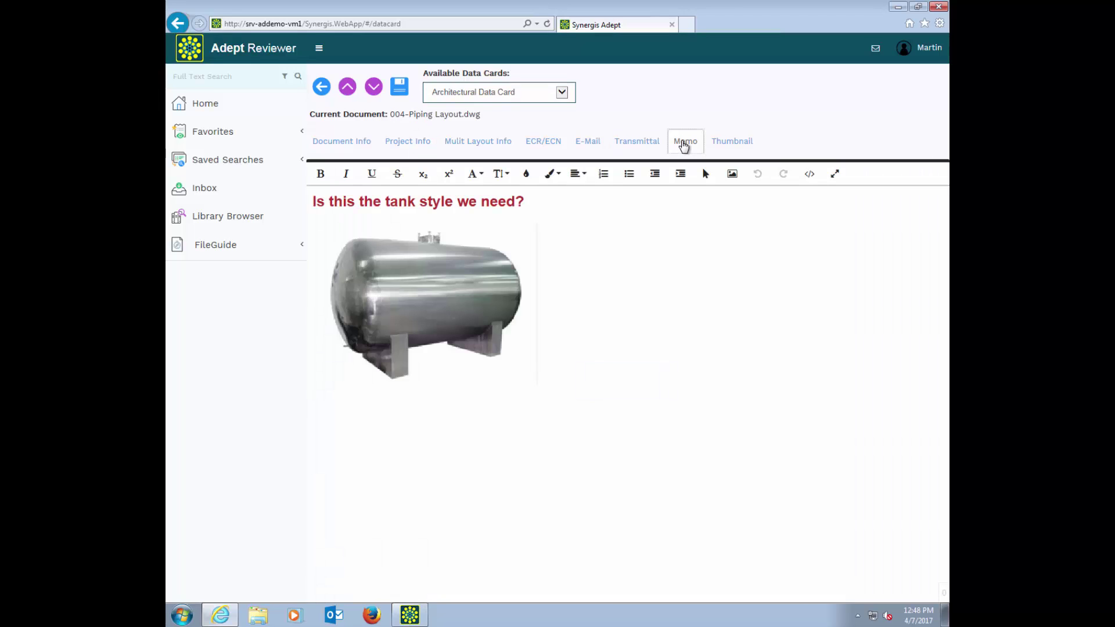
{"action": "left_click", "coordinate": [725, 145]}
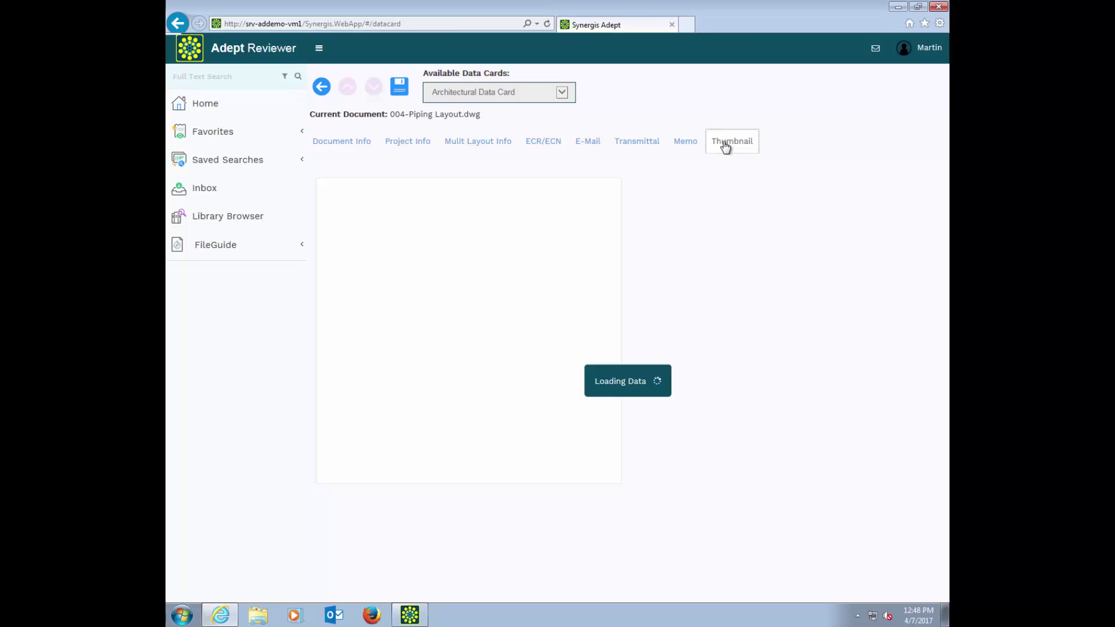
{"action": "left_click", "coordinate": [354, 144]}
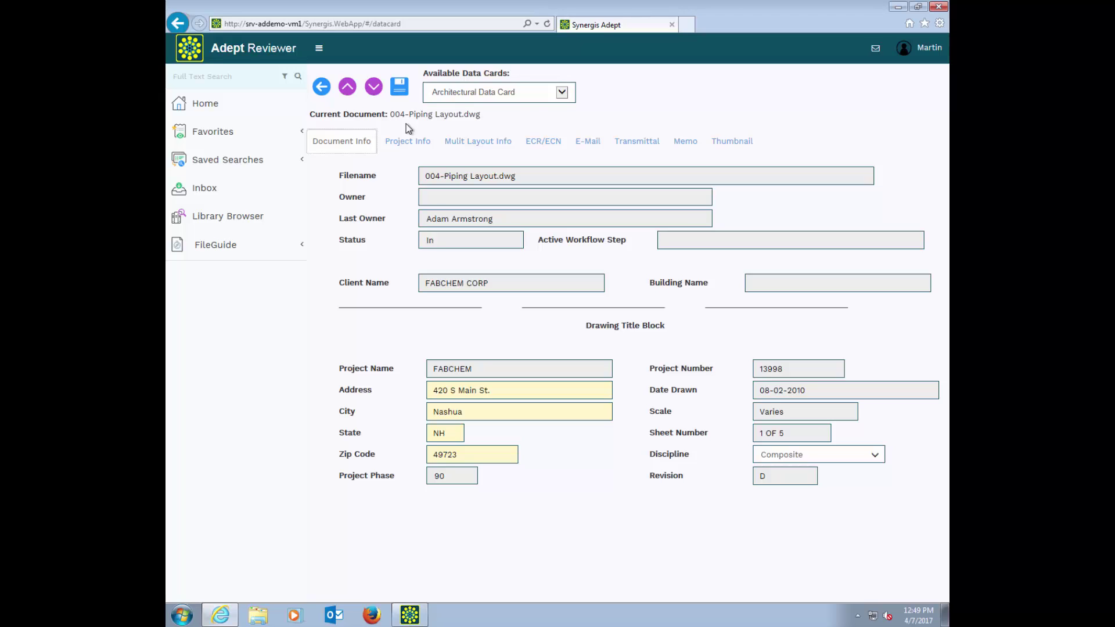
- Switch to the Project Managers data card, dismiss the save prompt, and view its transmittal, memo and approvals
{"action": "left_click", "coordinate": [562, 93]}
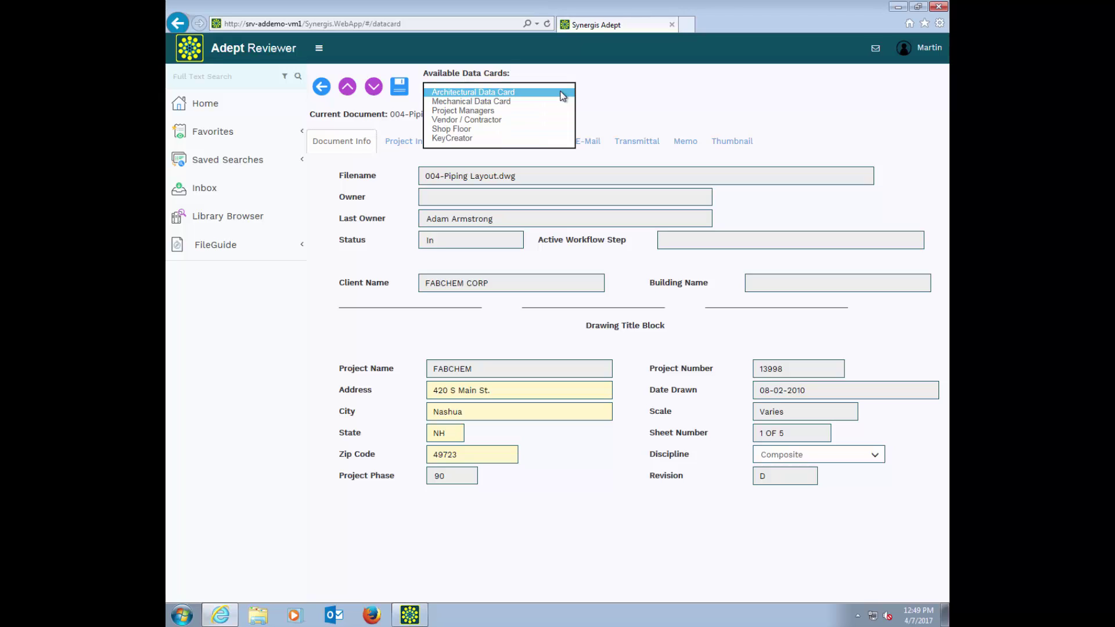
{"action": "left_click", "coordinate": [521, 110]}
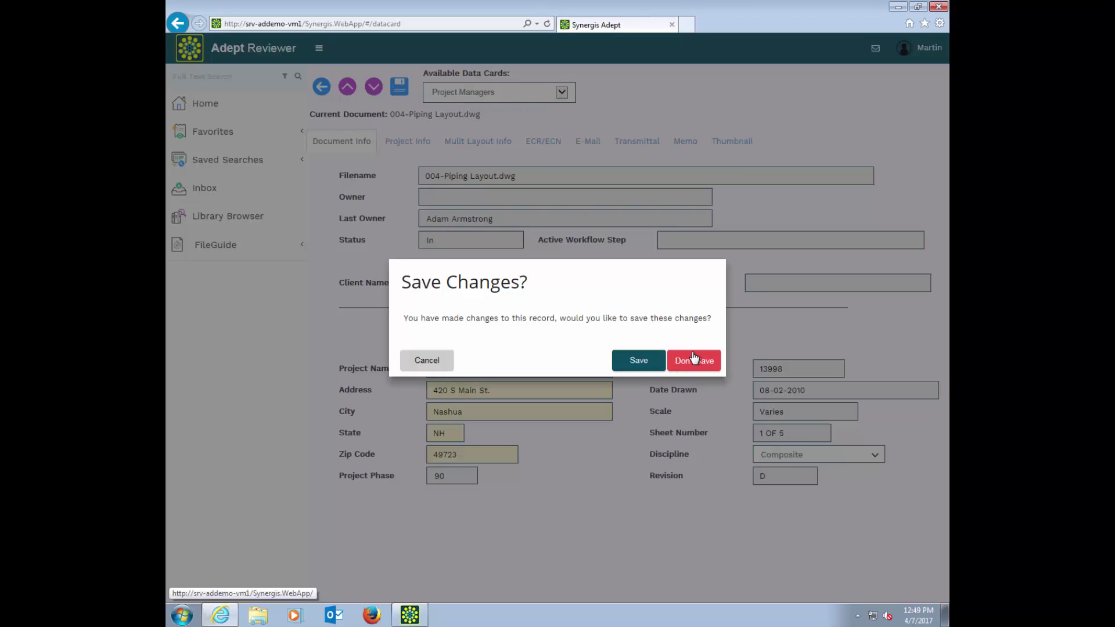
{"action": "left_click", "coordinate": [694, 361]}
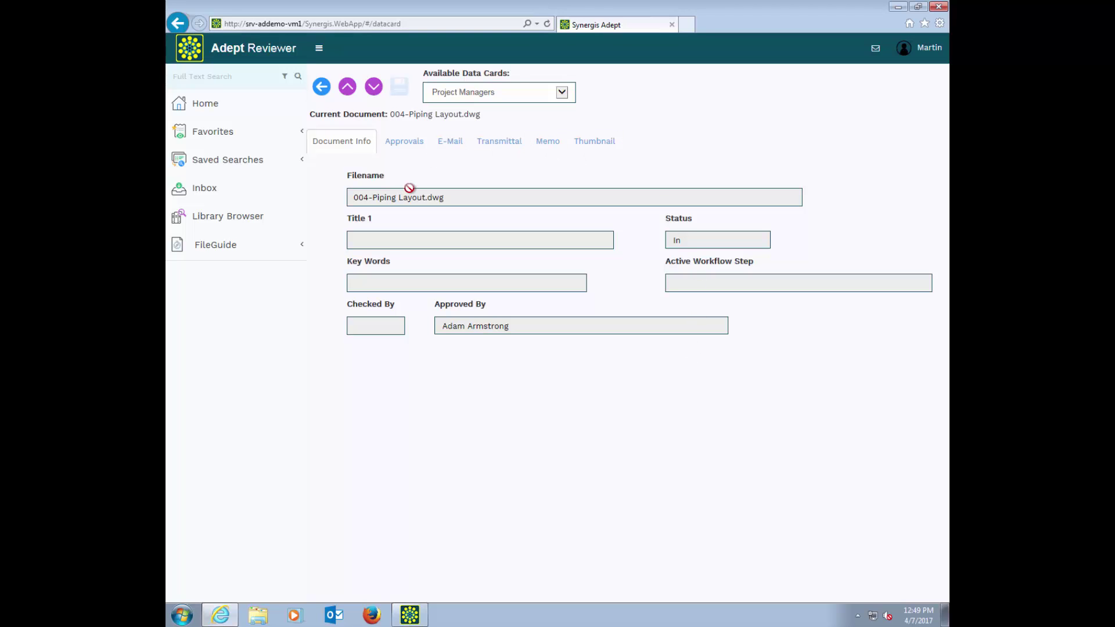
{"action": "left_click", "coordinate": [504, 148]}
{"action": "left_click", "coordinate": [546, 149]}
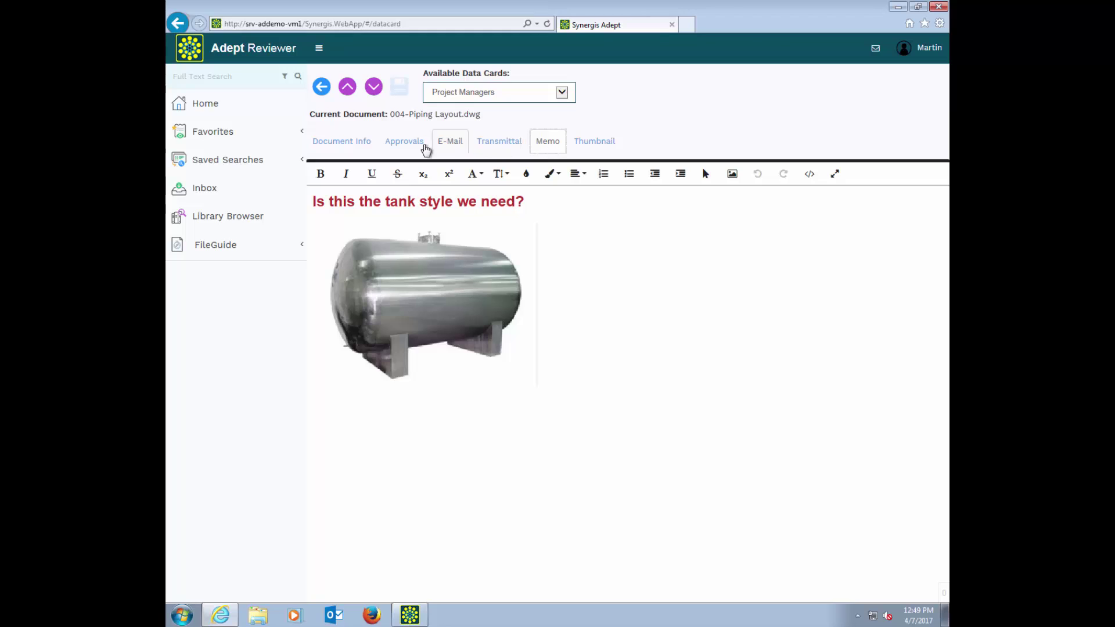
{"action": "left_click", "coordinate": [404, 144]}
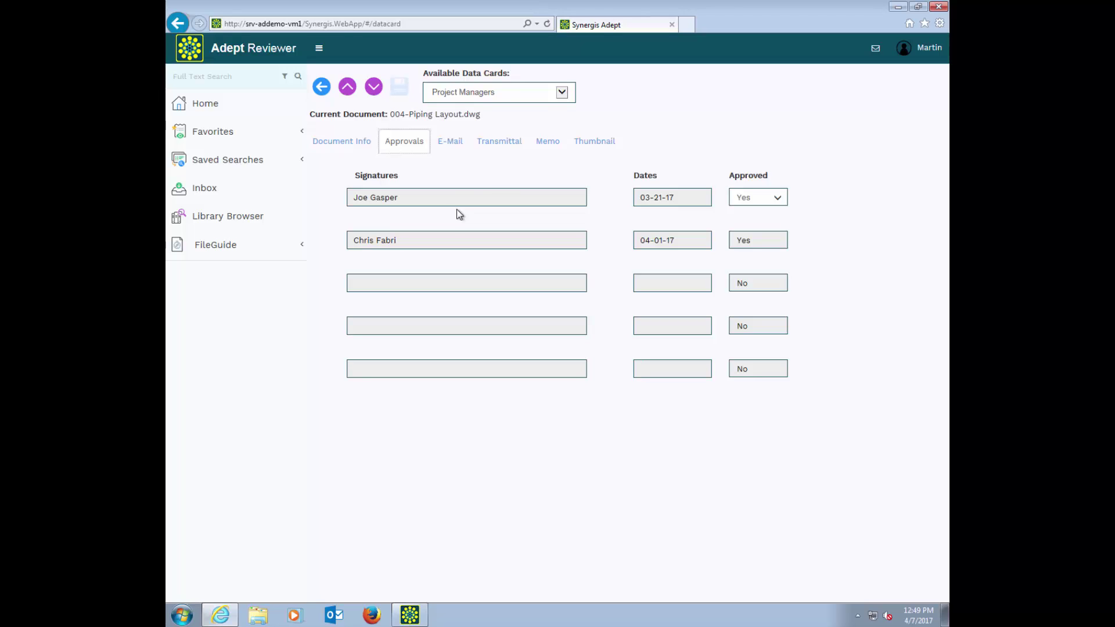
- Switch to the Vendor / Contractor data card, then return to the home dashboard
{"action": "left_click", "coordinate": [561, 92]}
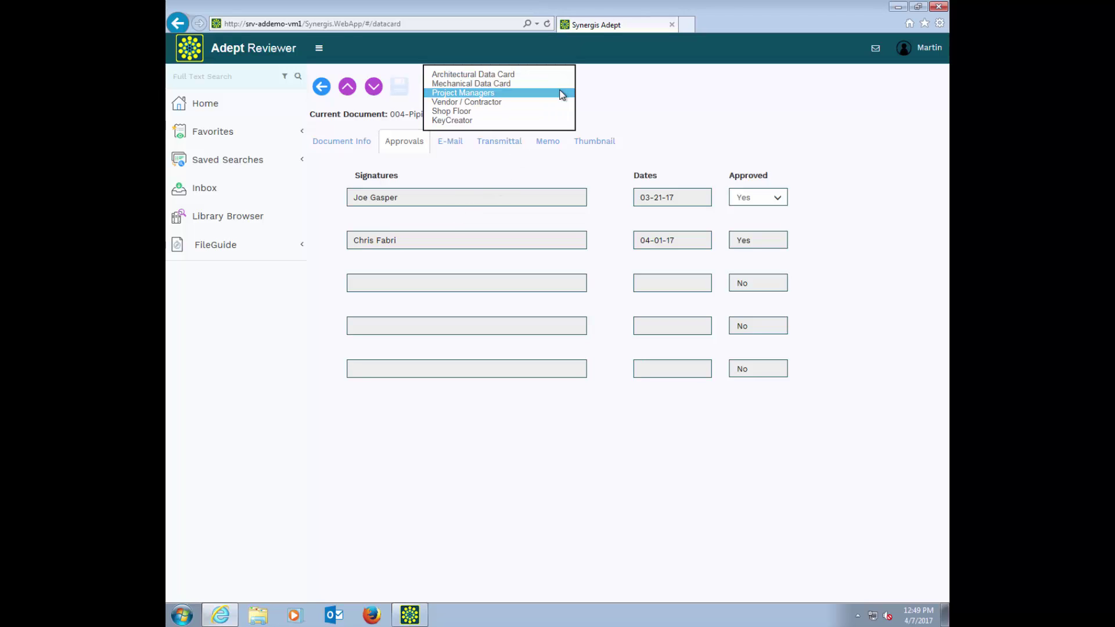
{"action": "left_click", "coordinate": [538, 105]}
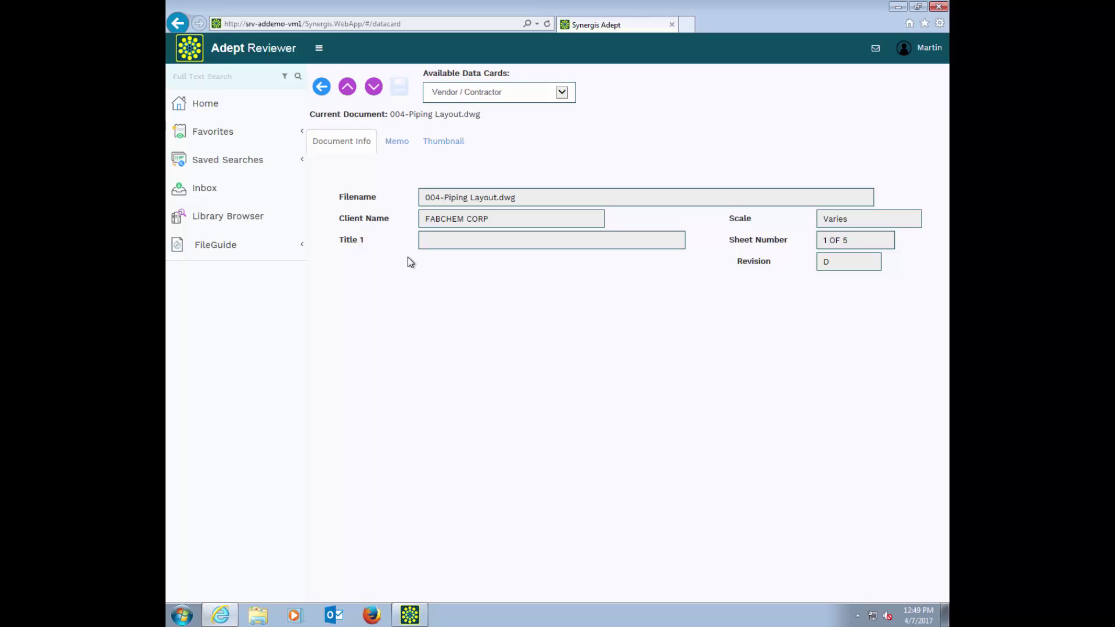
{"action": "left_click", "coordinate": [209, 104]}
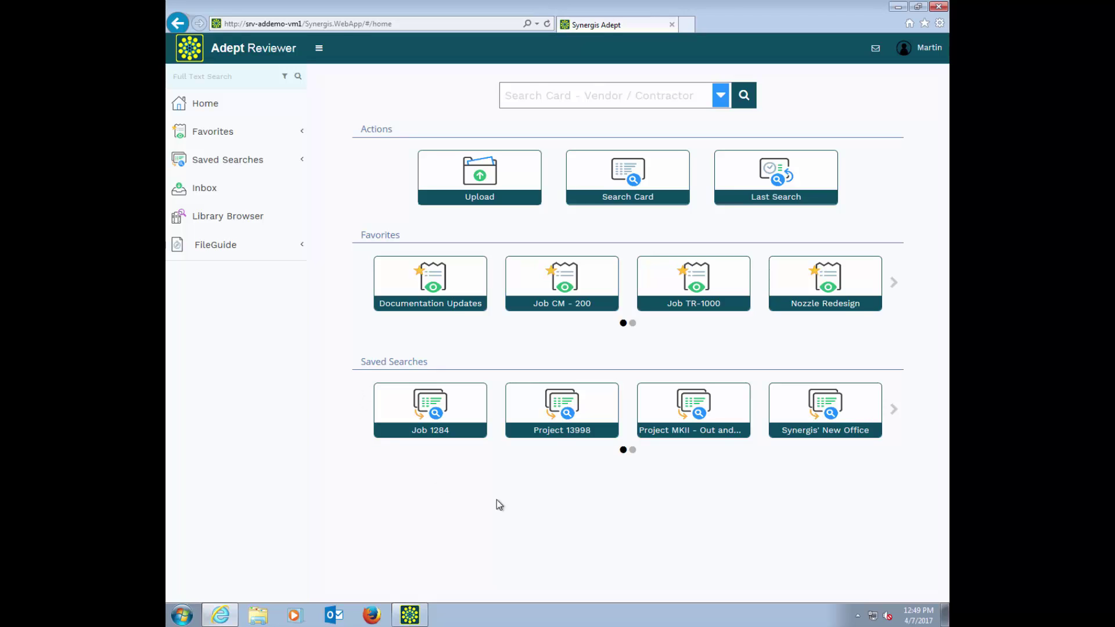
- Open the Project 13998 saved search, full-text search 'initial', and select 004-Piping Layout.dwg
{"action": "left_click", "coordinate": [559, 433]}
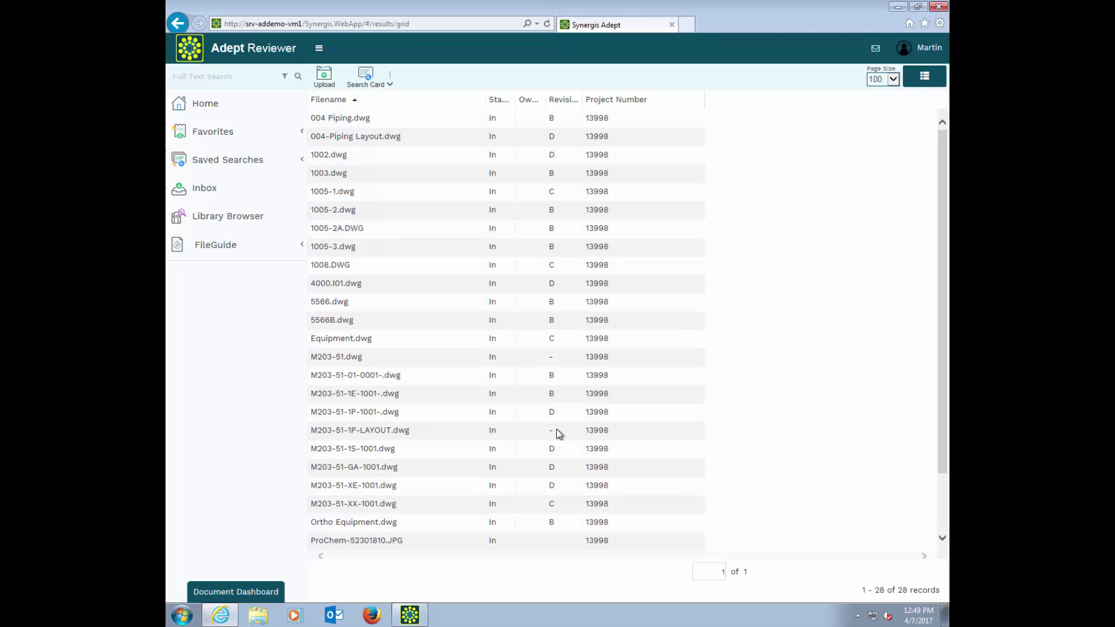
{"action": "left_click", "coordinate": [235, 77]}
{"action": "type", "text": "initial"}
{"action": "key", "text": "Return"}
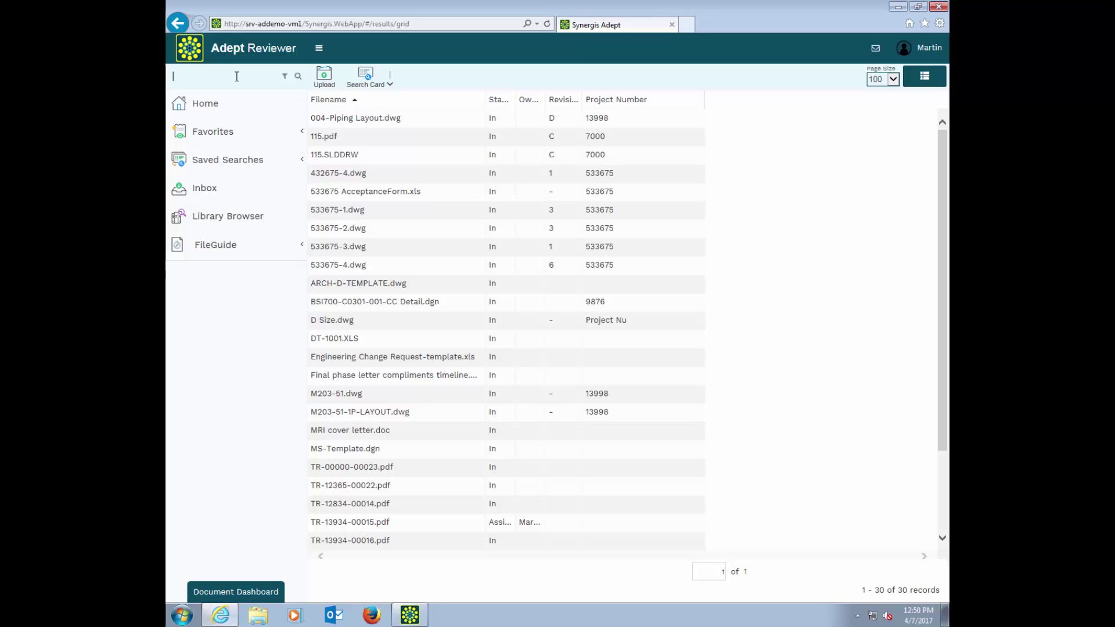
{"action": "left_click", "coordinate": [366, 119]}
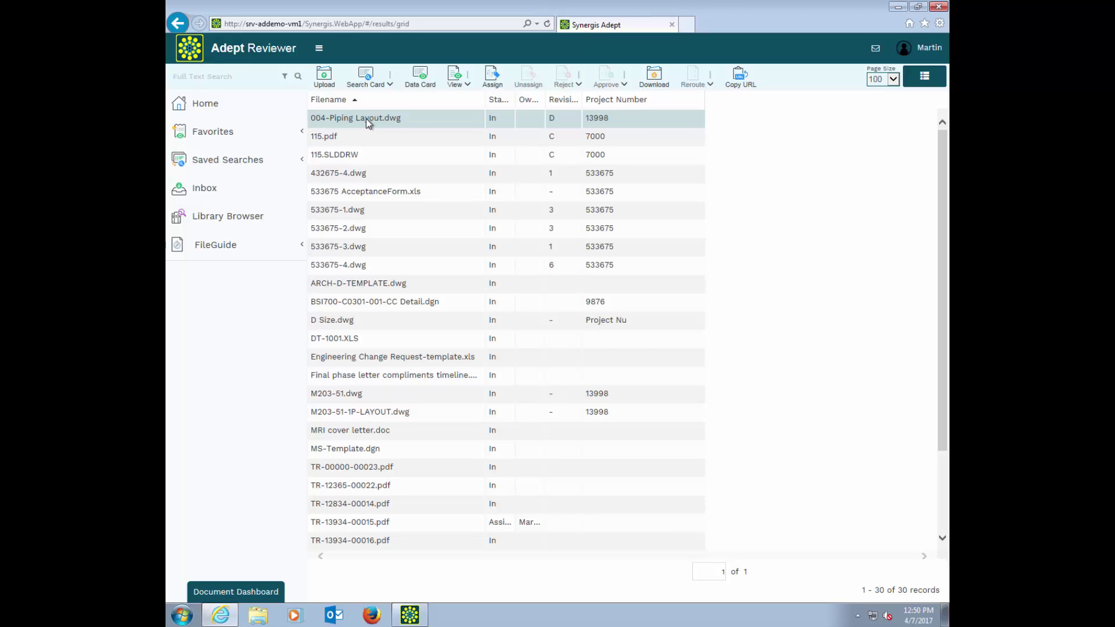
- Open 004-Piping Layout.dwg in the viewer and zoom to fit the whole sheet
{"action": "left_click", "coordinate": [456, 81]}
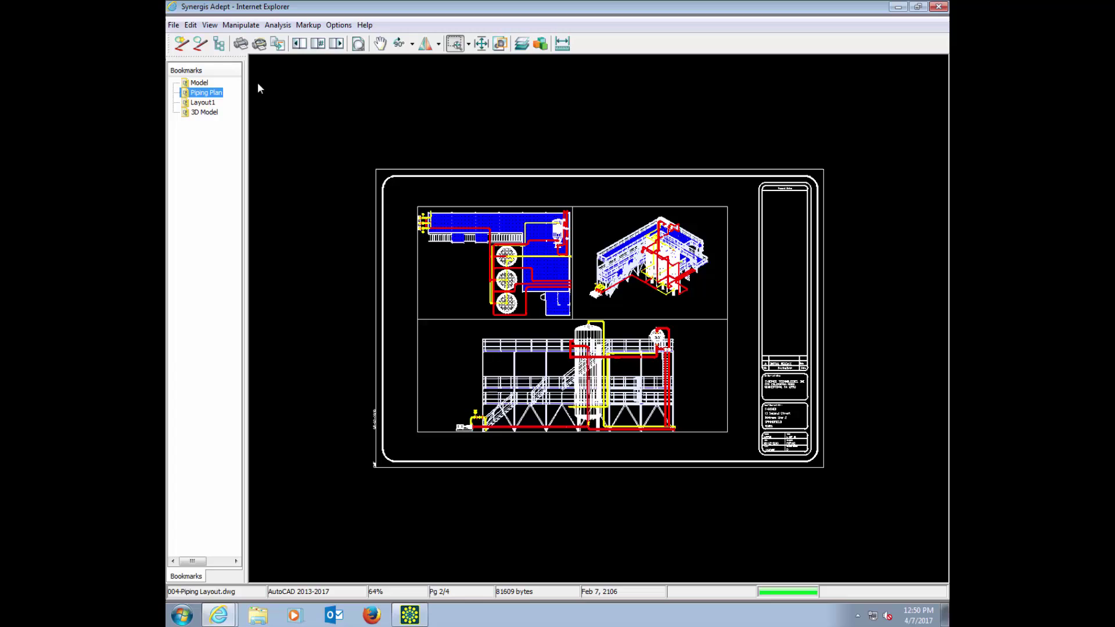
{"action": "right_click", "coordinate": [258, 85]}
{"action": "left_click", "coordinate": [280, 96]}
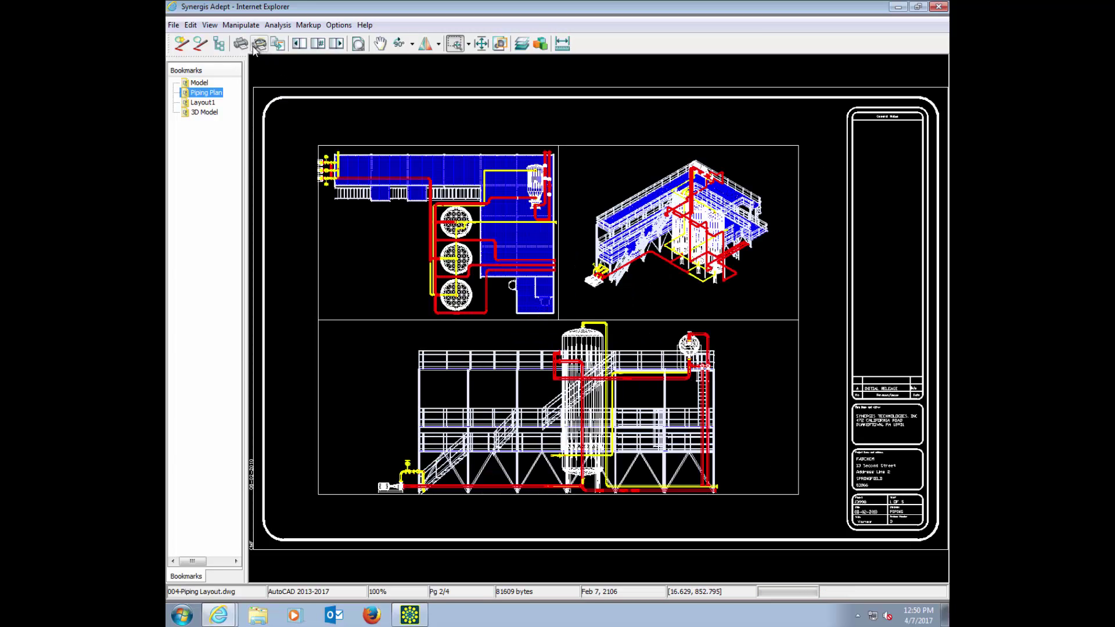
{"action": "left_click", "coordinate": [173, 25]}
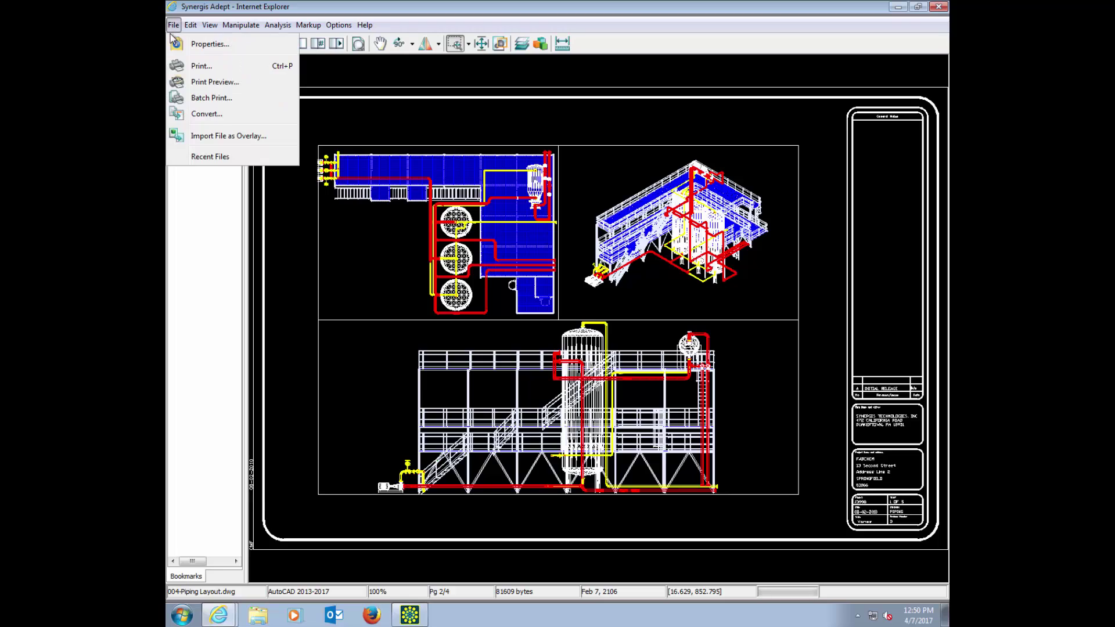
{"action": "left_click", "coordinate": [212, 208]}
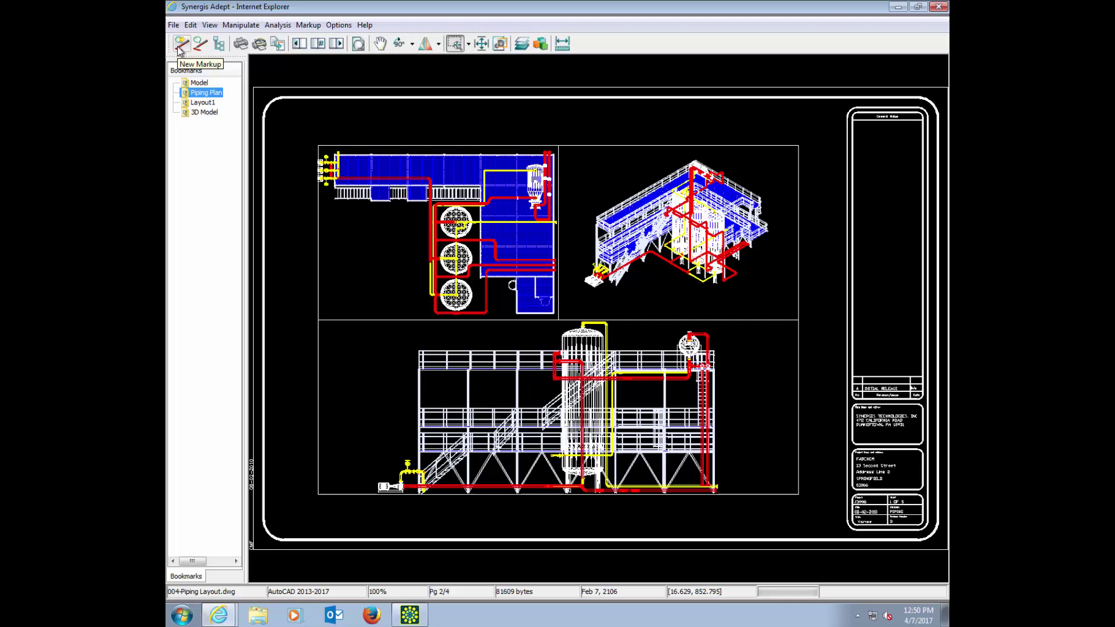
- Find the text 'initial' in the drawing's revision block, then close Find and the viewer
{"action": "left_click", "coordinate": [194, 26]}
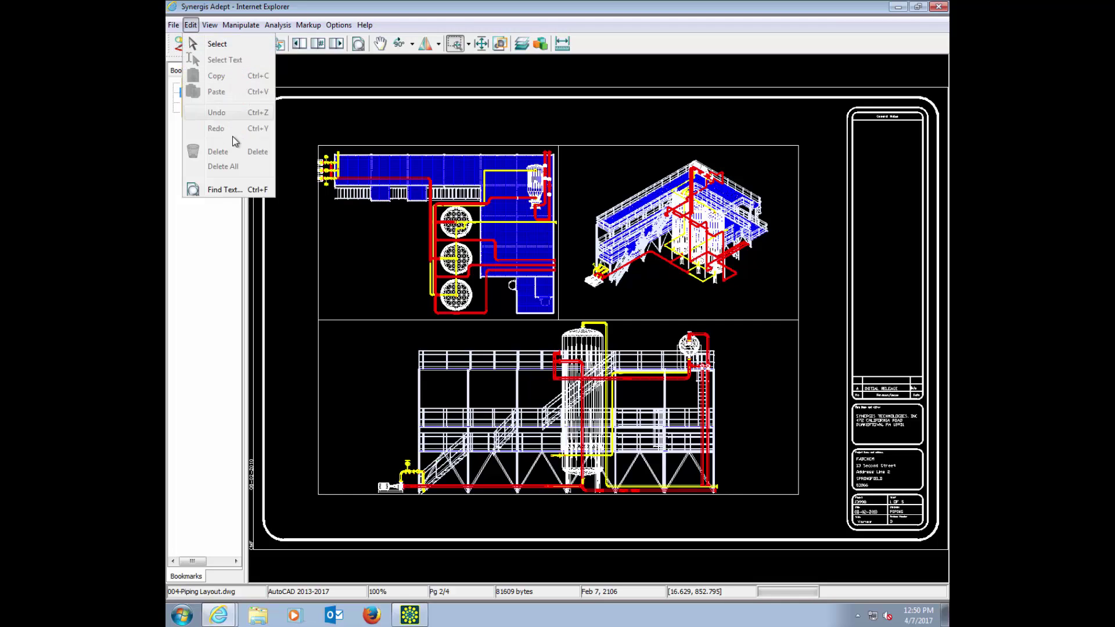
{"action": "left_click", "coordinate": [239, 189]}
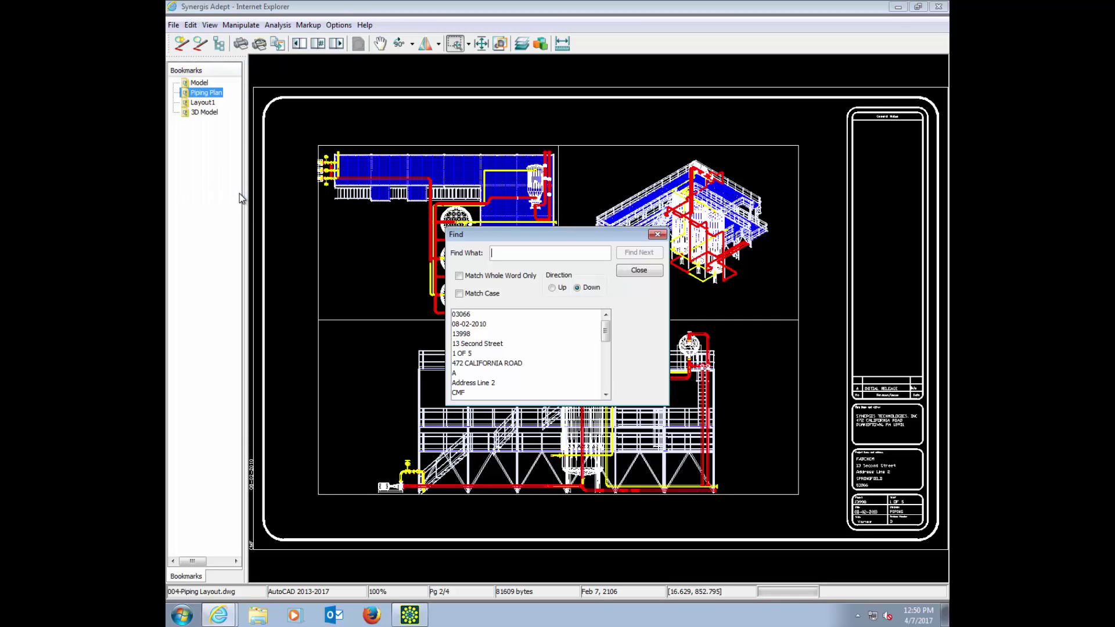
{"action": "type", "text": "initial"}
{"action": "key", "text": "Return"}
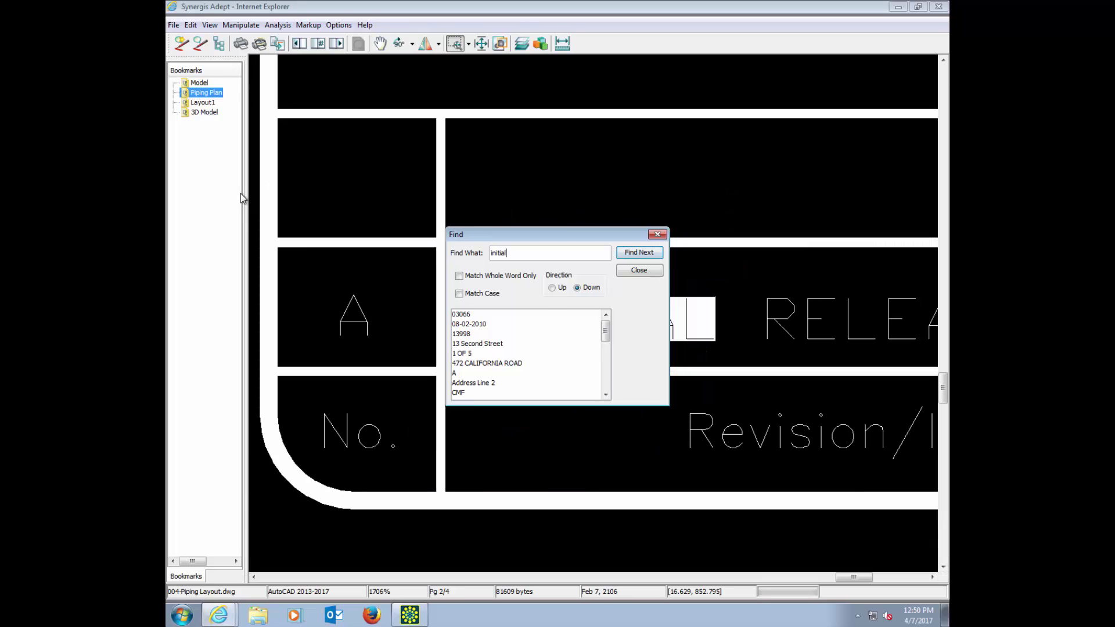
{"action": "mouse_move", "coordinate": [498, 230]}
{"action": "left_mouse_down"}
{"action": "mouse_move", "coordinate": [355, 110]}
{"action": "mouse_move", "coordinate": [348, 78]}
{"action": "left_mouse_up"}
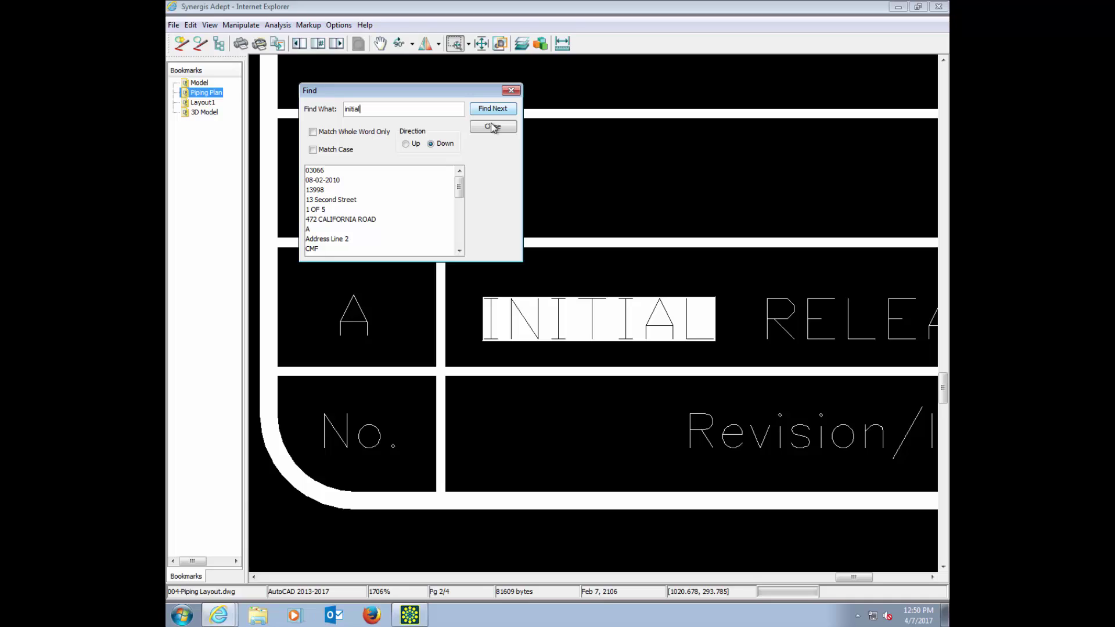
{"action": "left_click", "coordinate": [492, 127]}
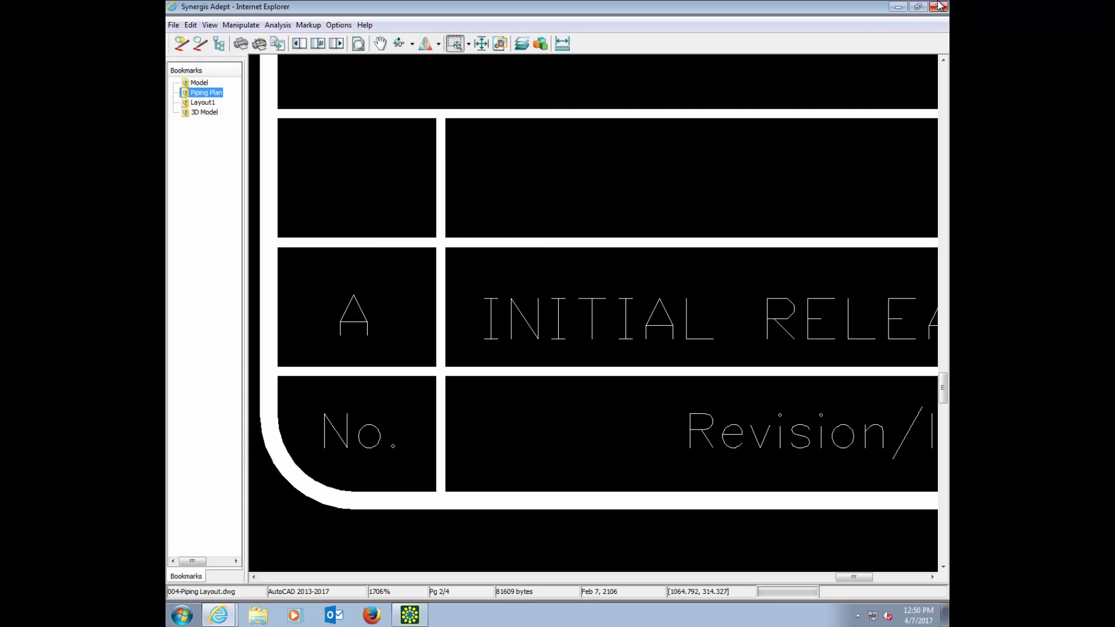
{"action": "left_click", "coordinate": [939, 7]}
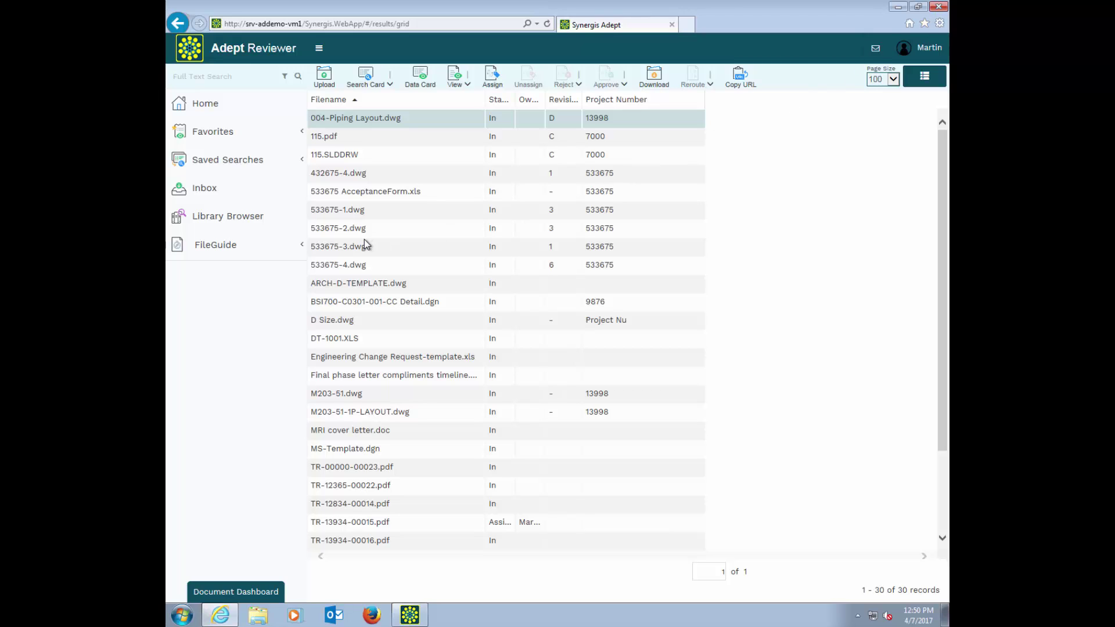
- In the Job No., Product Type, Ext FileGuide, list the .SLDASM files under CM - 200 > Commercial
{"action": "left_click", "coordinate": [261, 251]}
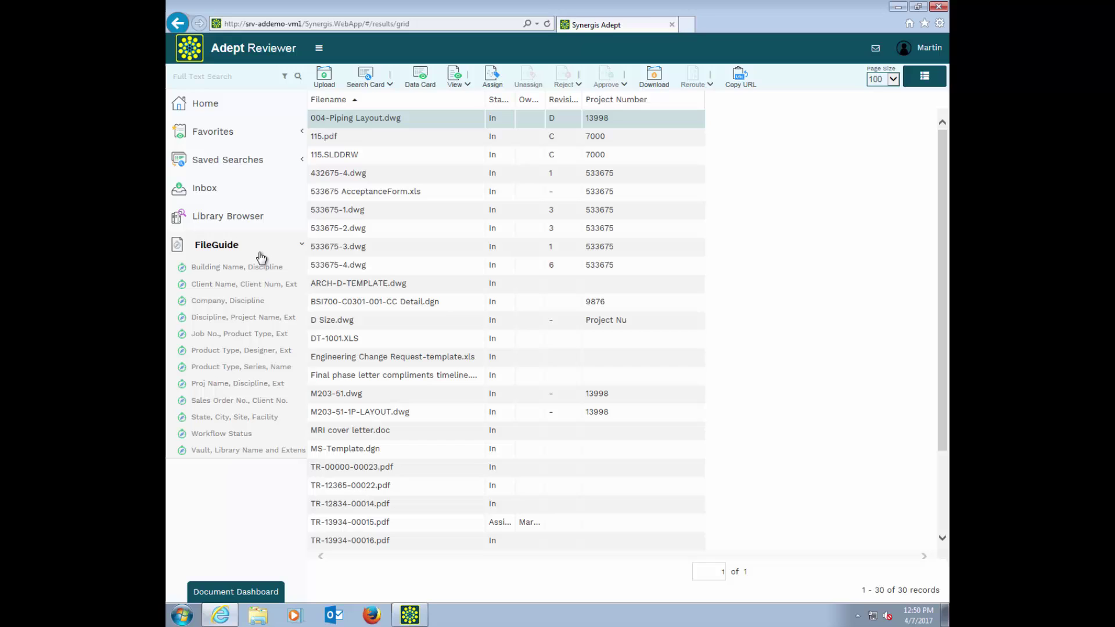
{"action": "left_click", "coordinate": [243, 334]}
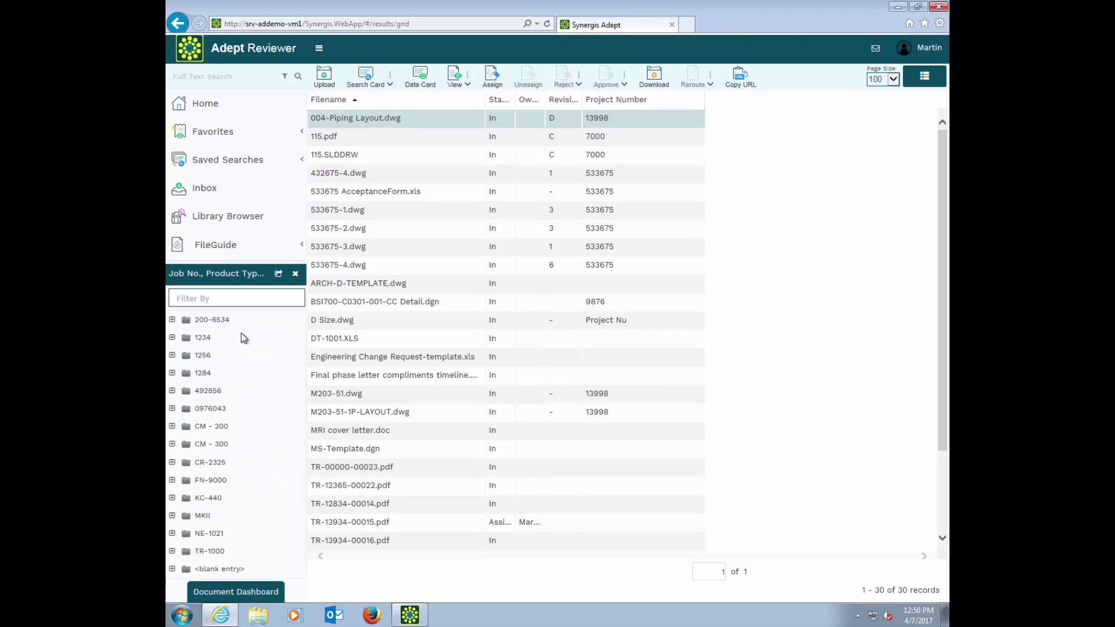
{"action": "left_click", "coordinate": [210, 431]}
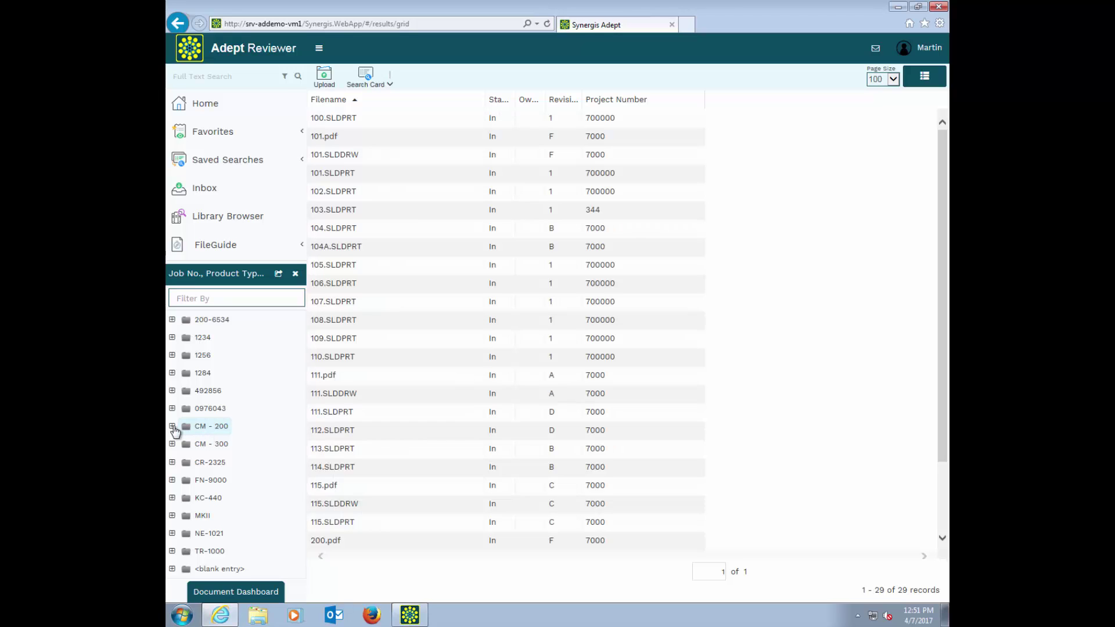
{"action": "left_click", "coordinate": [173, 427]}
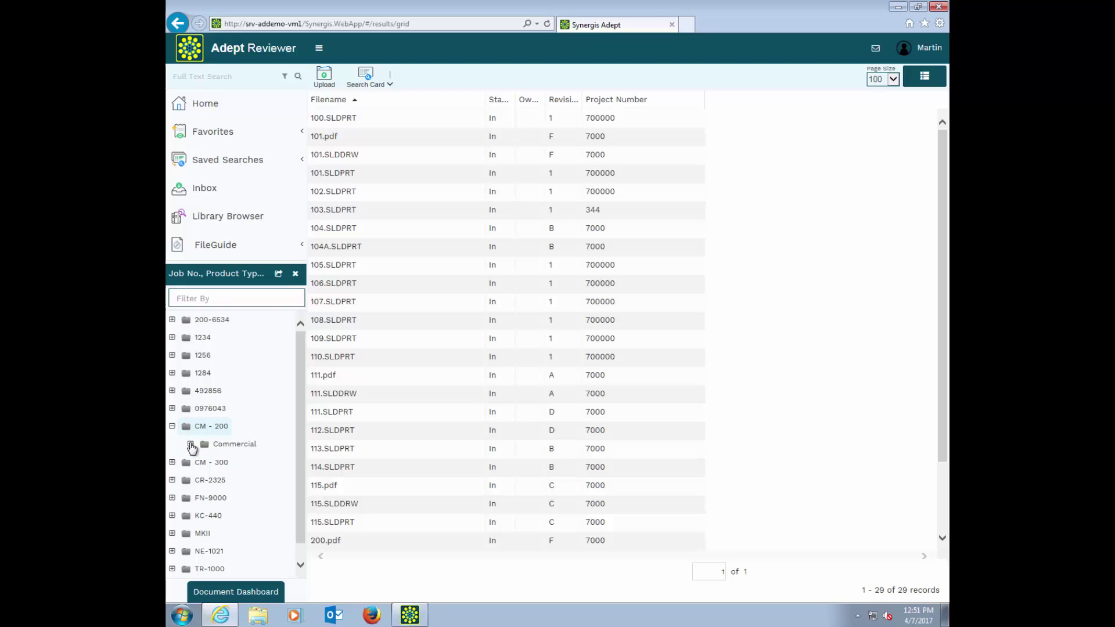
{"action": "left_click", "coordinate": [191, 445]}
{"action": "left_click", "coordinate": [247, 483]}
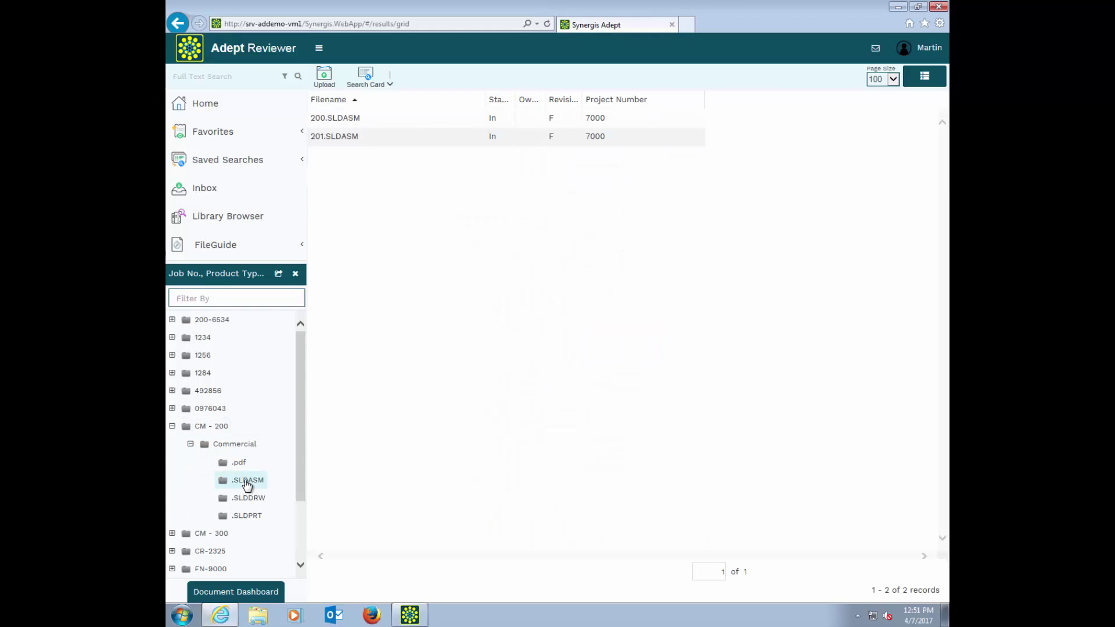
- In the Workflow Status guide, show Design Review files assigned to the CAD Manager
{"action": "left_click", "coordinate": [259, 251]}
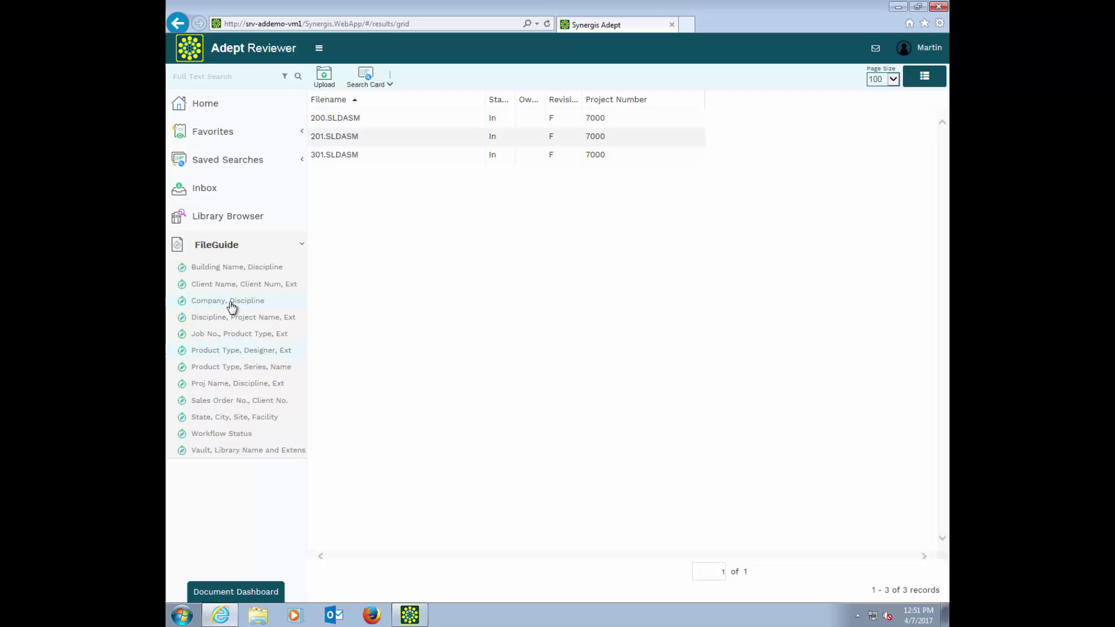
{"action": "left_click", "coordinate": [219, 434]}
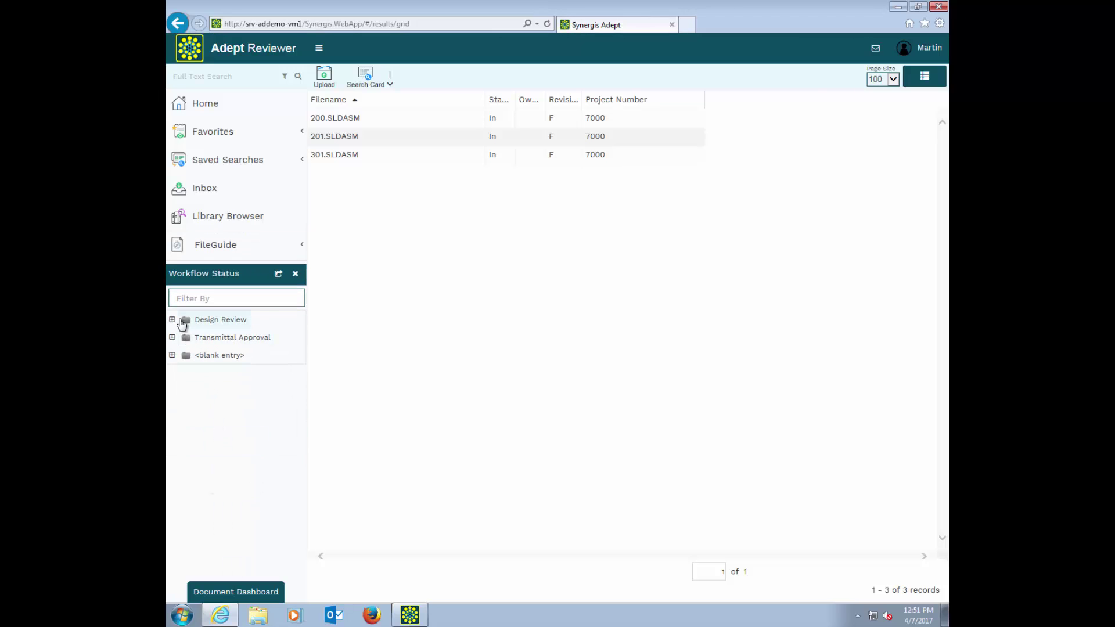
{"action": "left_click", "coordinate": [218, 320]}
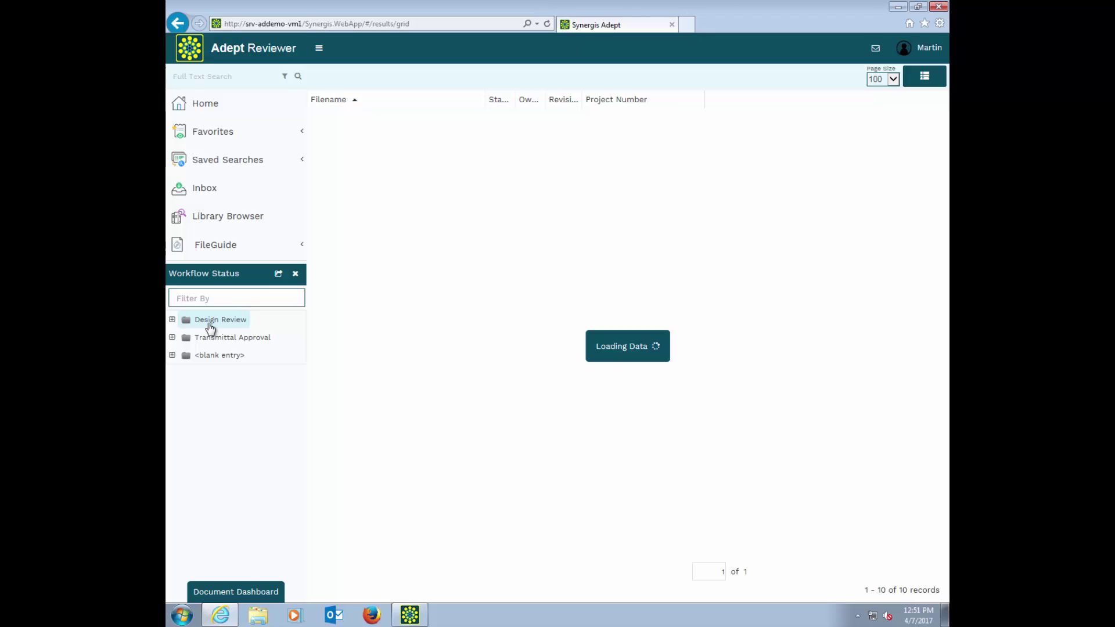
{"action": "left_click", "coordinate": [172, 319]}
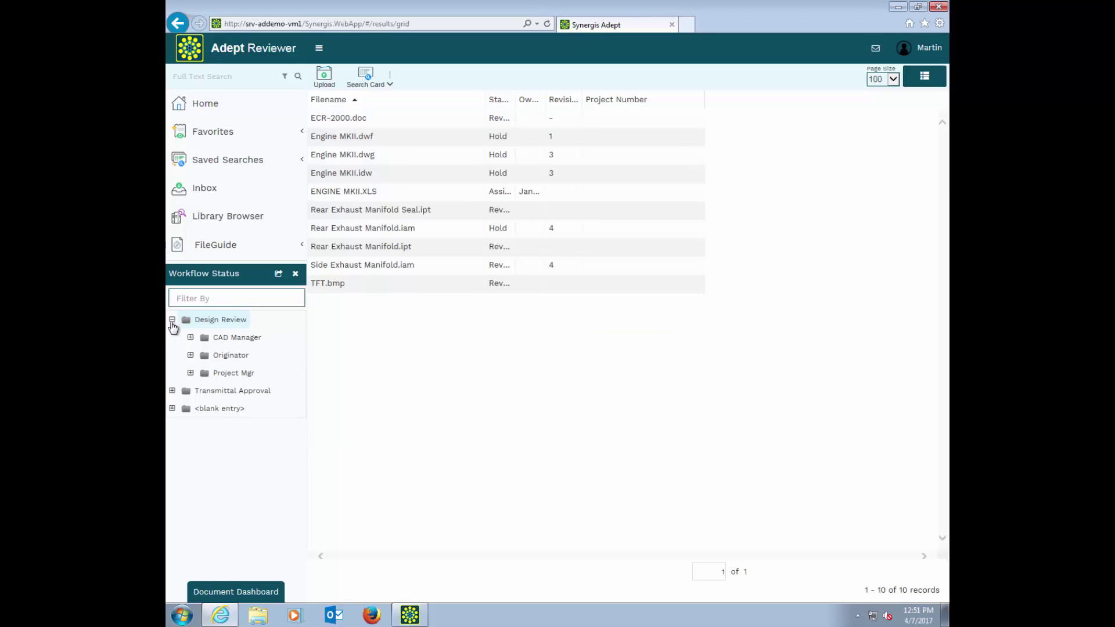
{"action": "left_click", "coordinate": [231, 339]}
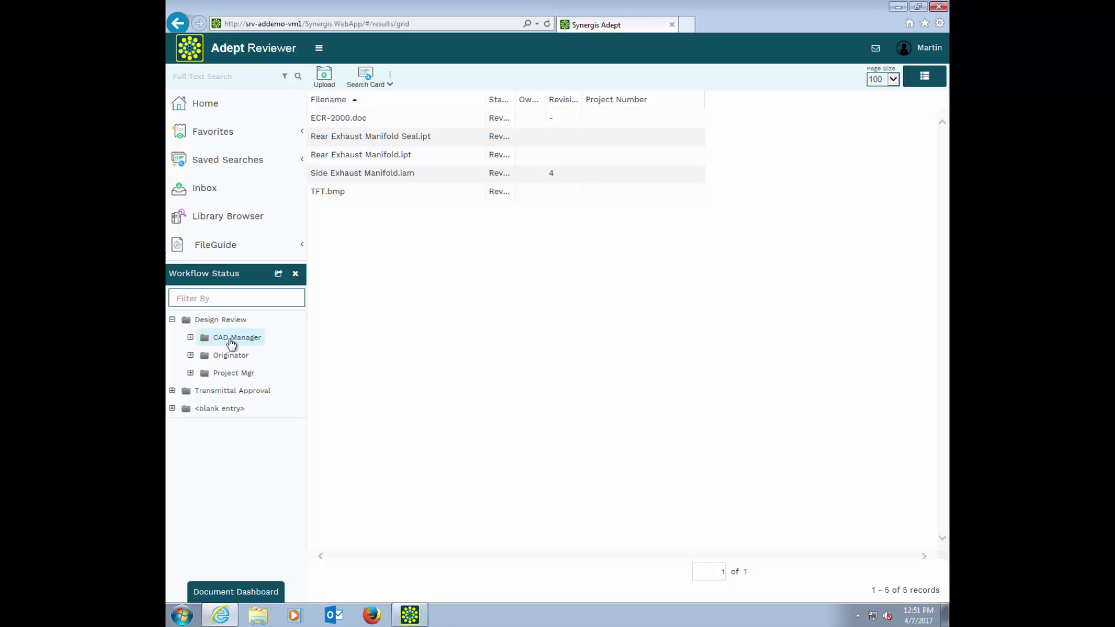
- In the Library Browser, expand Designs\Inventor down to Engine MKII and its suspension folder
{"action": "left_click", "coordinate": [244, 219]}
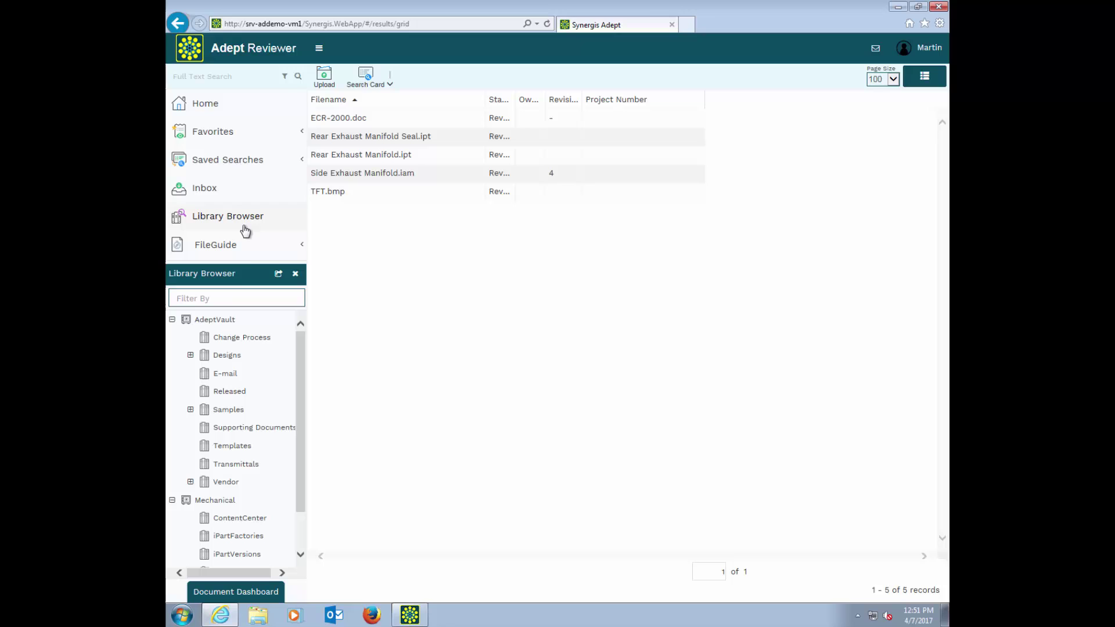
{"action": "left_click", "coordinate": [190, 355]}
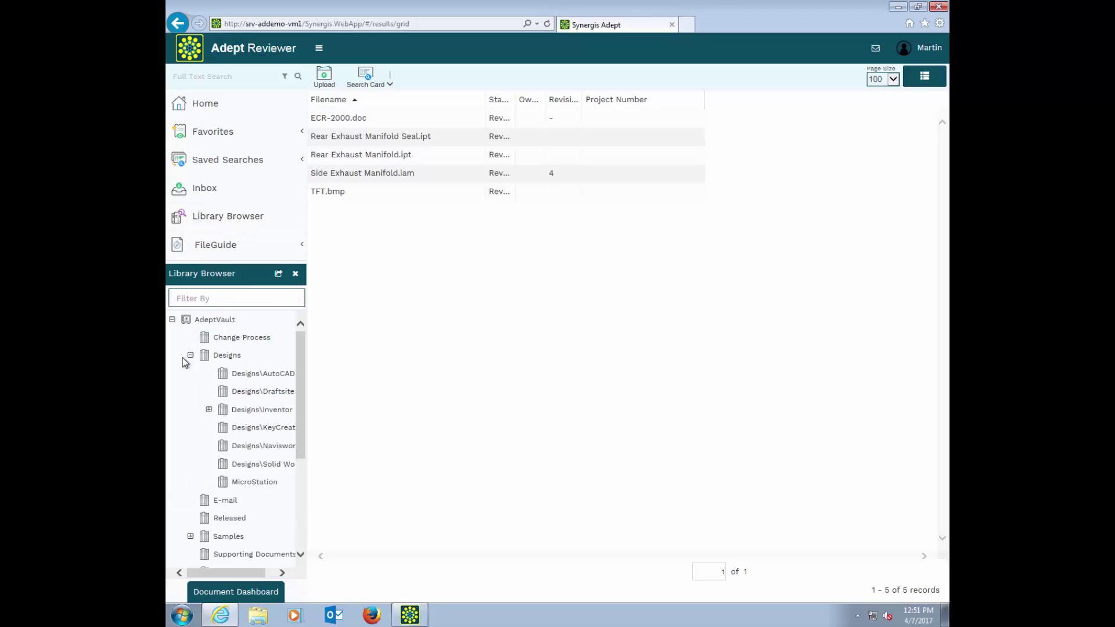
{"action": "left_click", "coordinate": [209, 410]}
{"action": "left_click", "coordinate": [228, 428]}
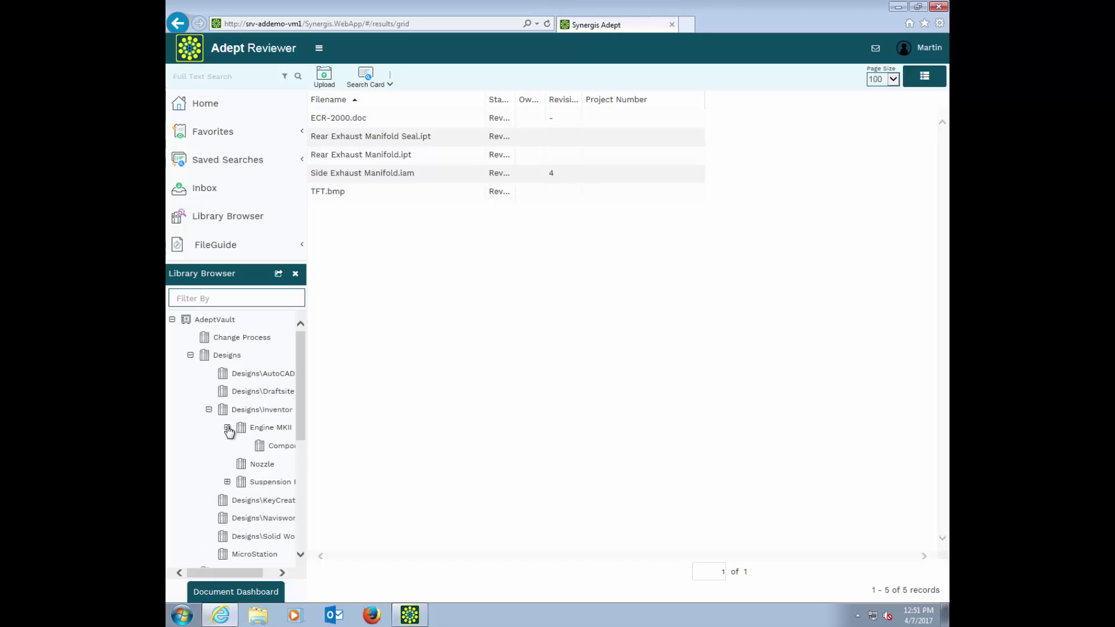
{"action": "left_click", "coordinate": [227, 482]}
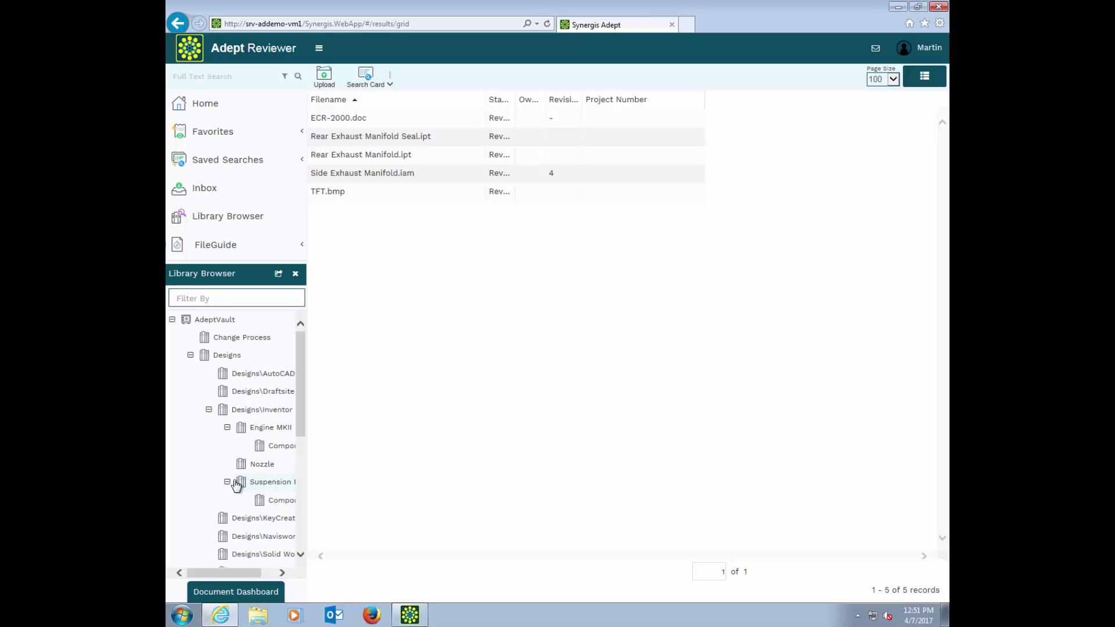
- Filter the library tree with 'de', open Designs\AutoCAD, and select 004-Piping Layout.dwg
{"action": "left_click", "coordinate": [187, 298]}
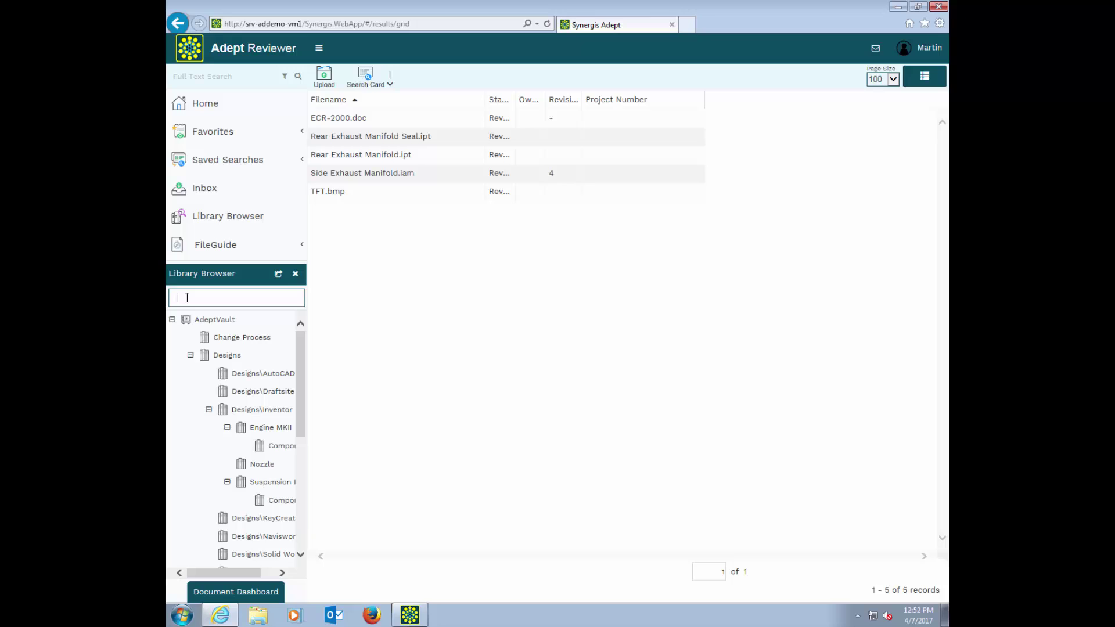
{"action": "type", "text": "de"}
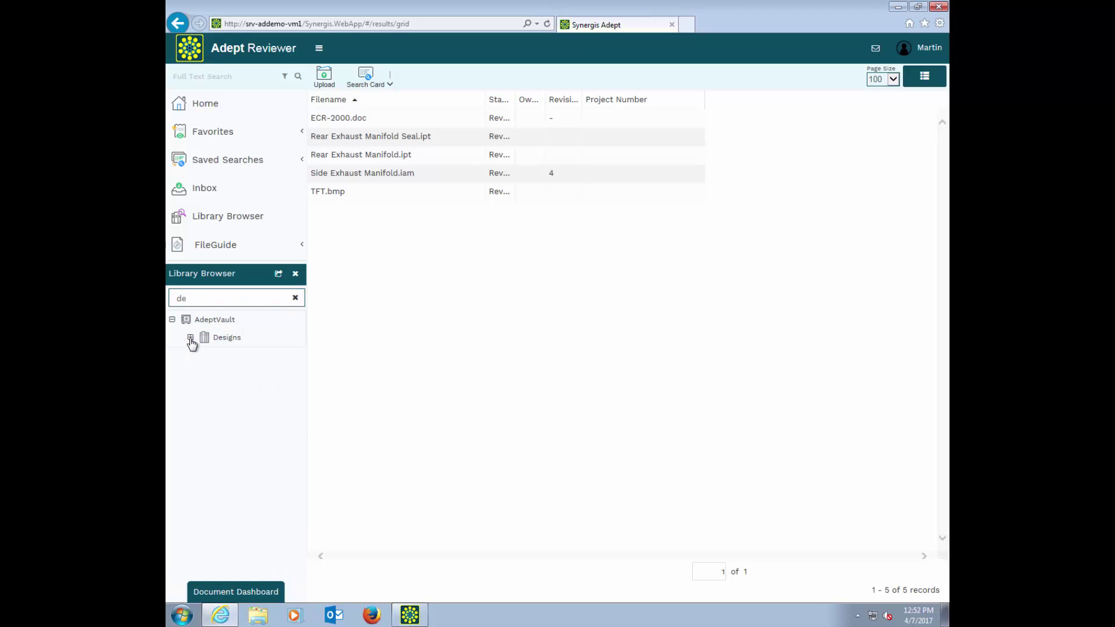
{"action": "left_click", "coordinate": [190, 338]}
{"action": "left_click", "coordinate": [251, 355]}
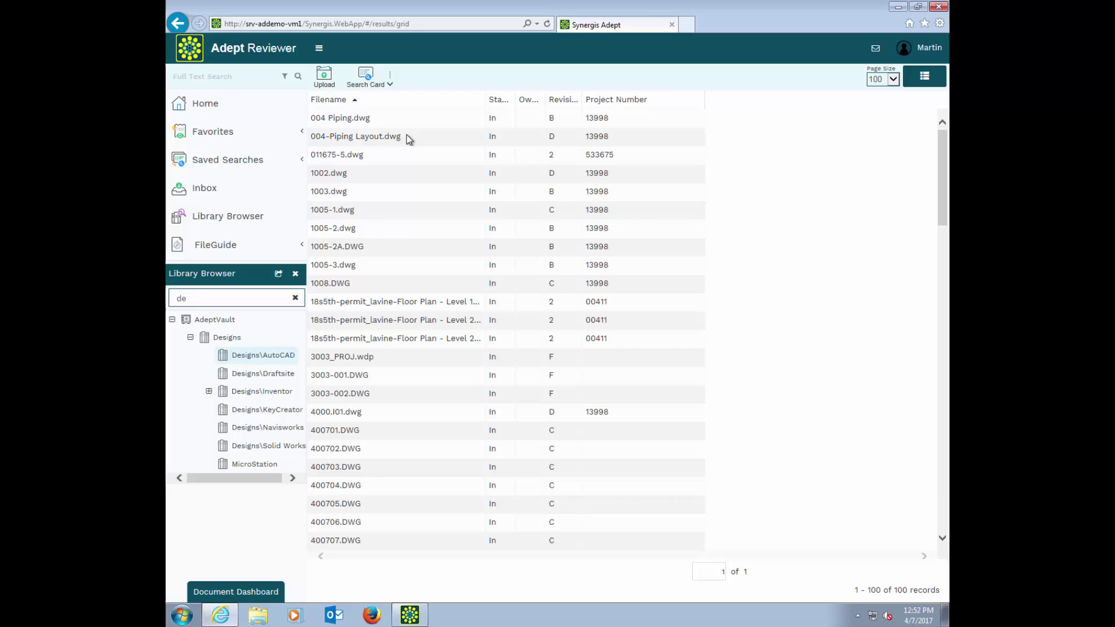
{"action": "left_click", "coordinate": [401, 138]}
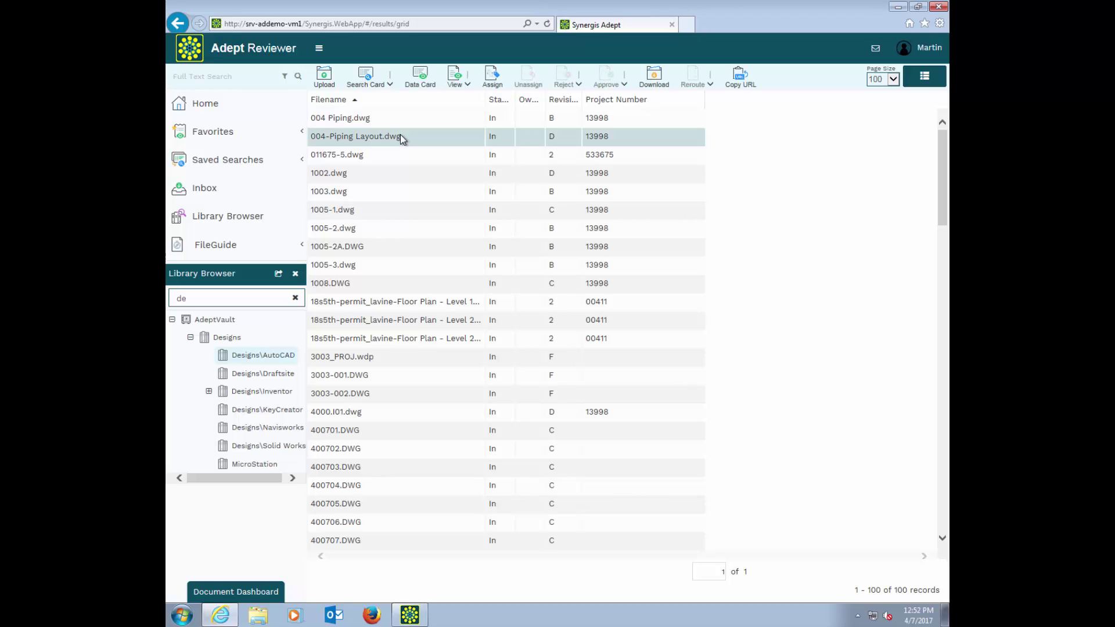
- Open the Document Dashboard for 004-Piping Layout.dwg and view Children, Versions, Audit Trail and Thumbnail
{"action": "left_click", "coordinate": [260, 592]}
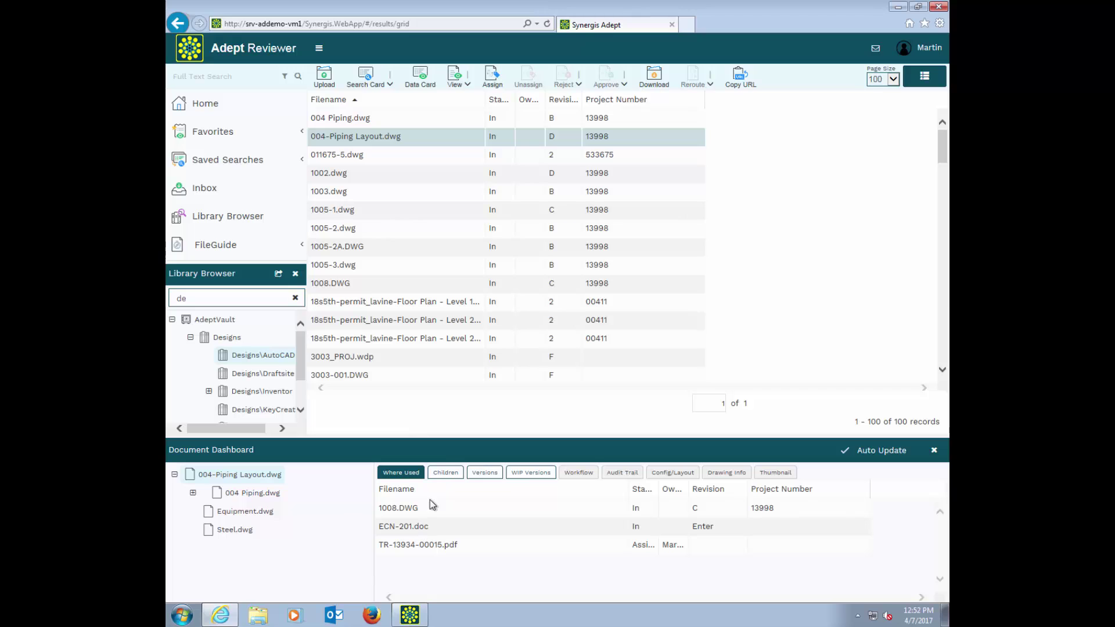
{"action": "left_click", "coordinate": [444, 474]}
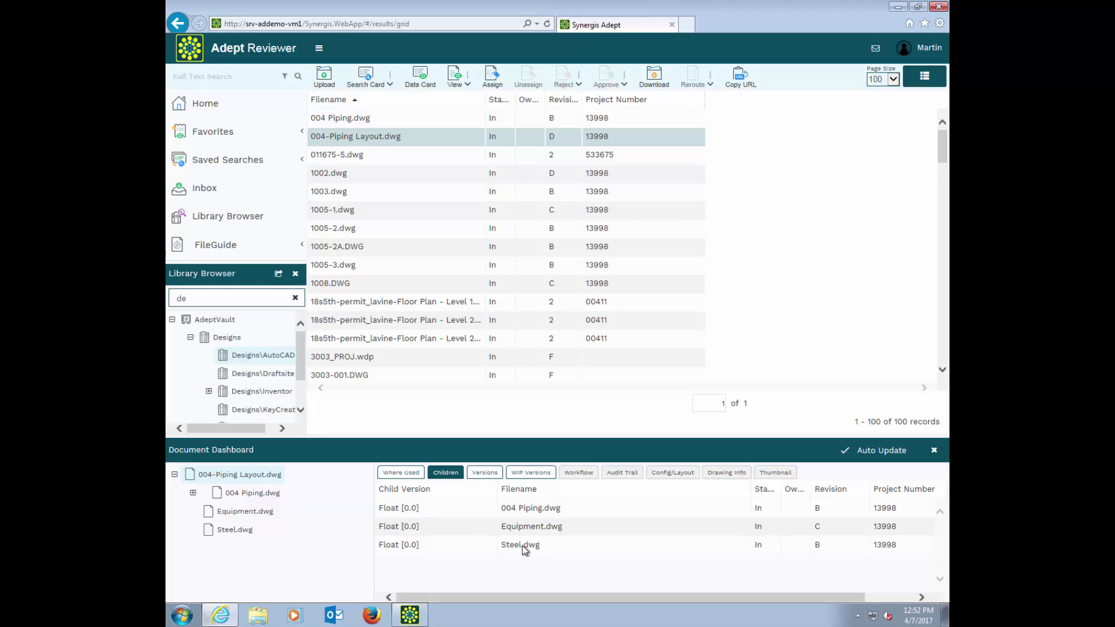
{"action": "left_click", "coordinate": [486, 473]}
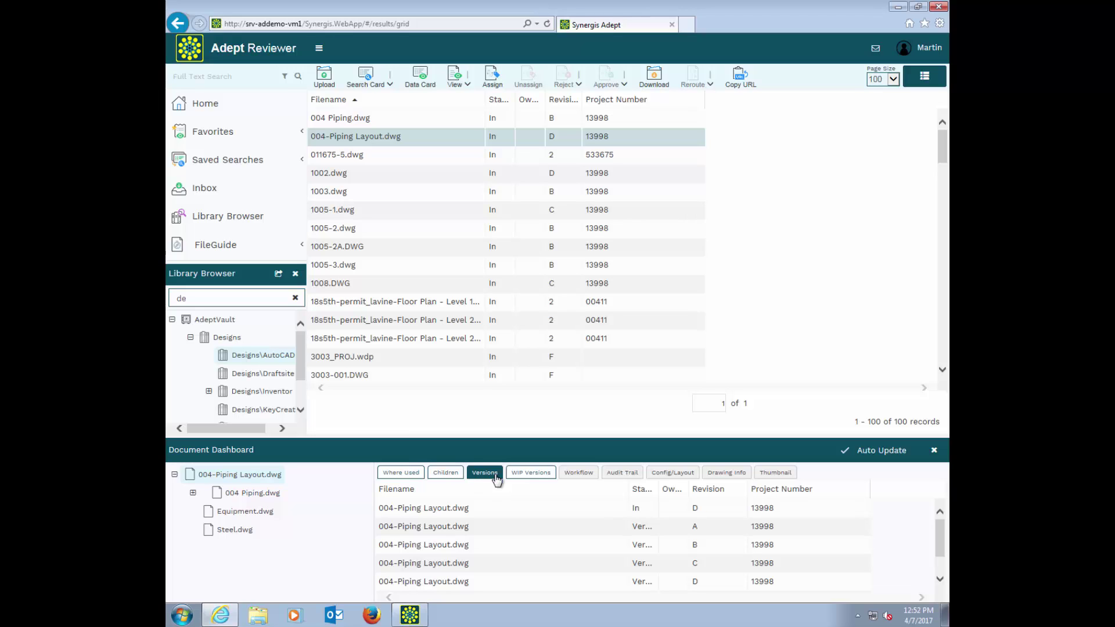
{"action": "left_click", "coordinate": [616, 474]}
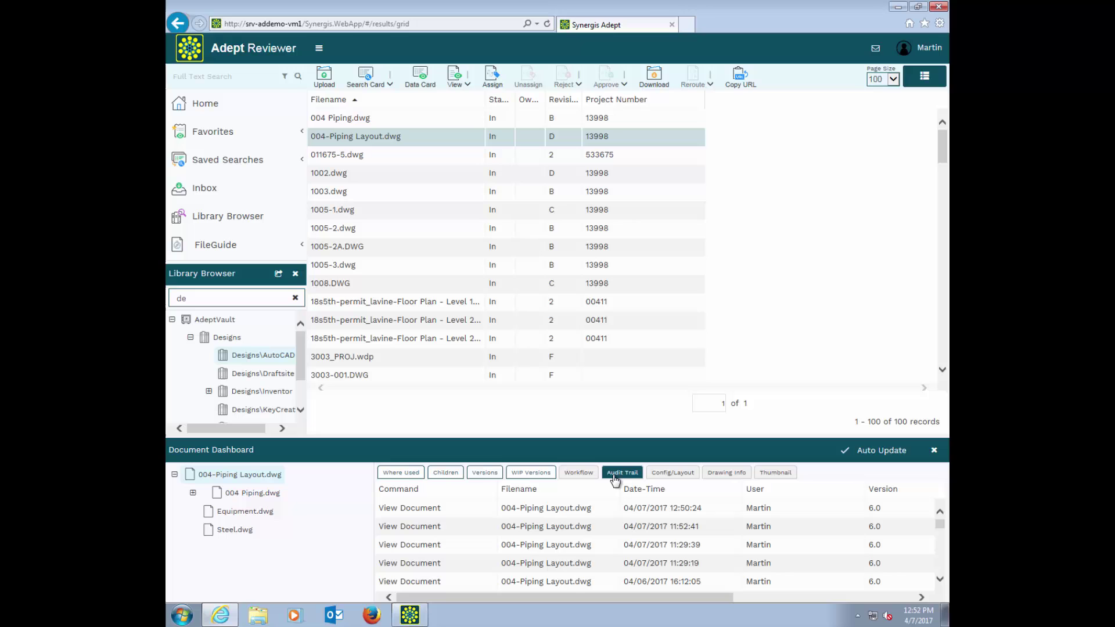
{"action": "scroll", "coordinate": [608, 538], "scroll_direction": "down", "scroll_amount": 5}
{"action": "scroll", "coordinate": [608, 538], "scroll_direction": "down", "scroll_amount": 10}
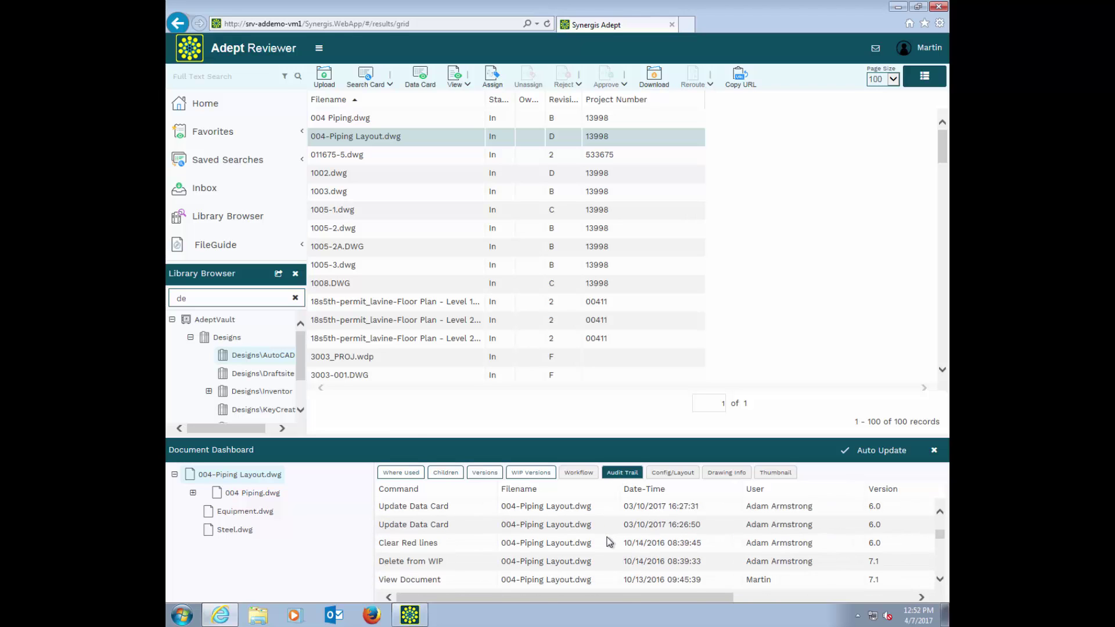
{"action": "scroll", "coordinate": [610, 545], "scroll_direction": "down", "scroll_amount": 3}
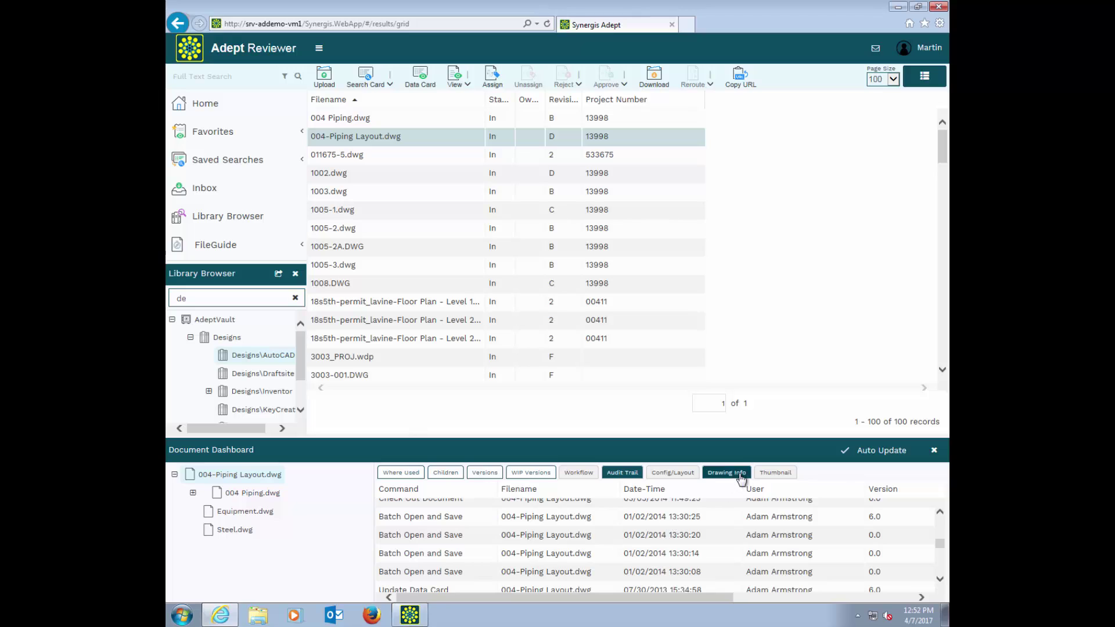
{"action": "left_click", "coordinate": [768, 474]}
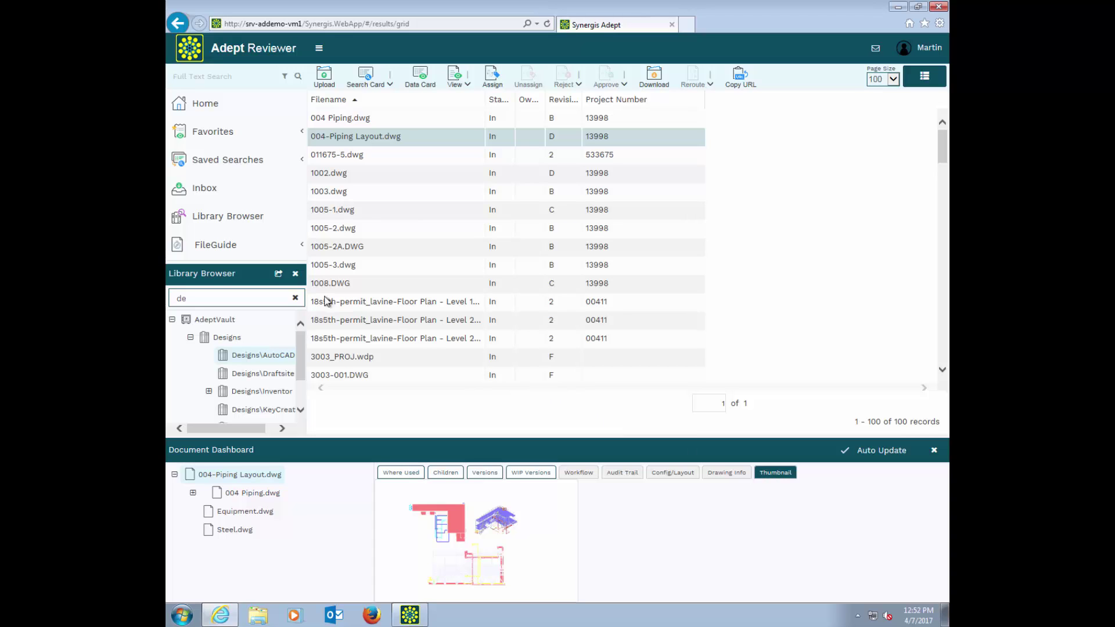
- Pop out the Library Browser, close it, and restore the labelled navigation list beside the file list
{"action": "left_click", "coordinate": [278, 274]}
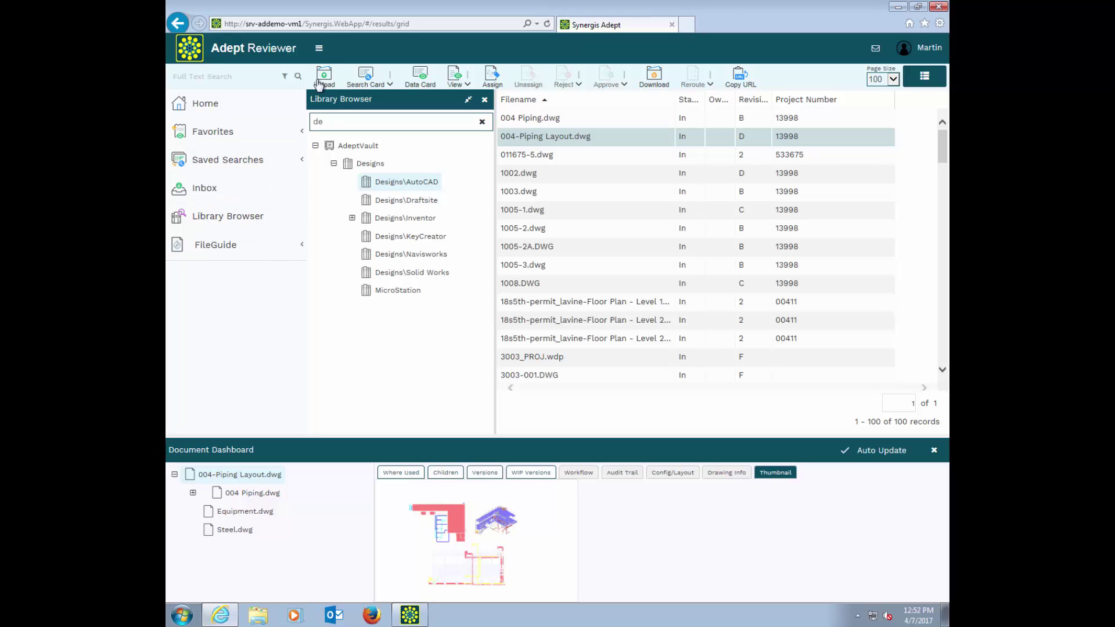
{"action": "left_click", "coordinate": [319, 50]}
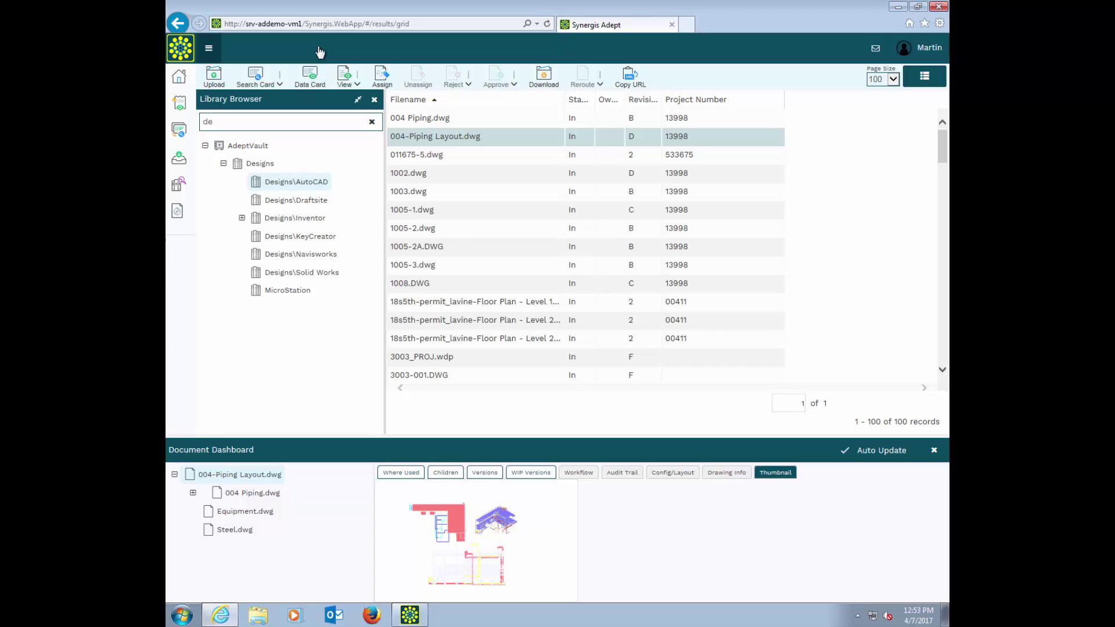
{"action": "left_click", "coordinate": [374, 100]}
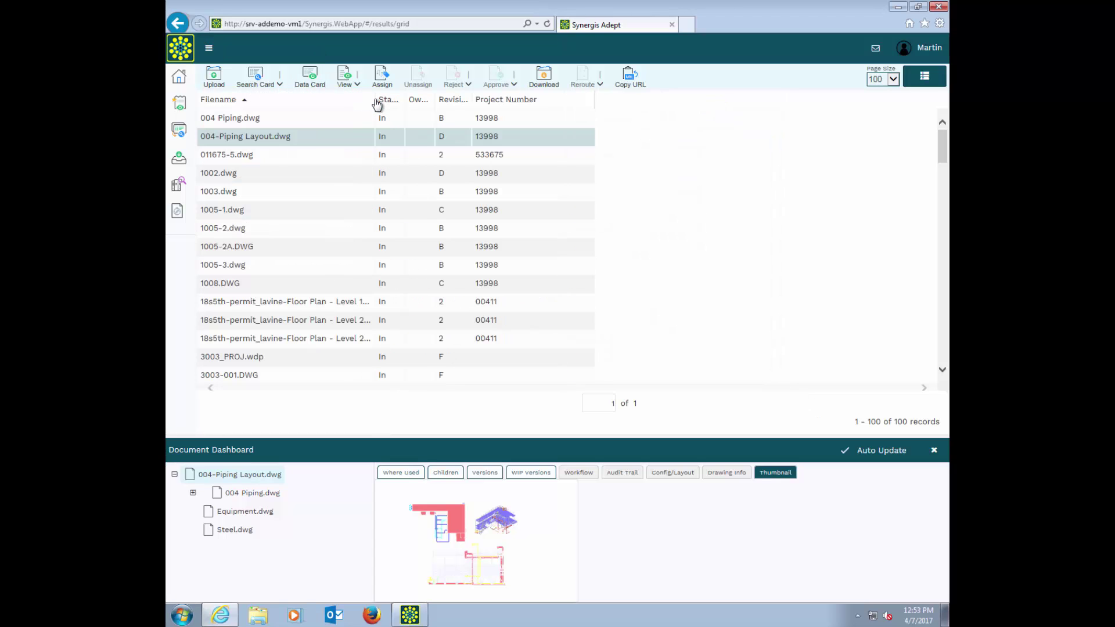
{"action": "left_click", "coordinate": [208, 49]}
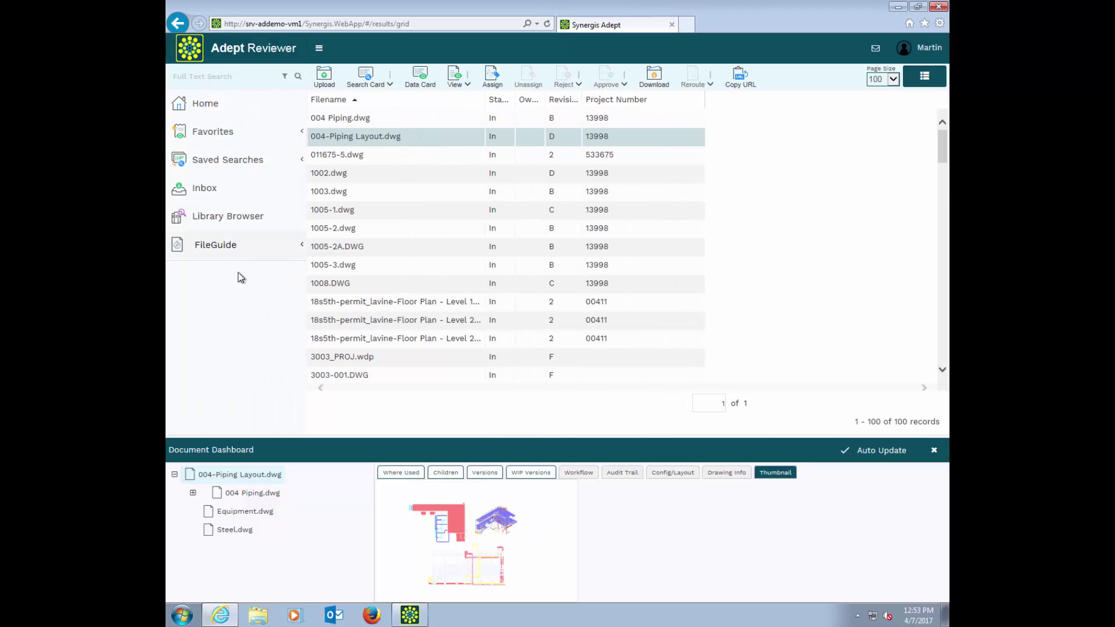
- Open the Inbox's Assign folder to list the three assigned PDF transmittals, such as TR-13934-00015.pdf
{"action": "left_click", "coordinate": [209, 188]}
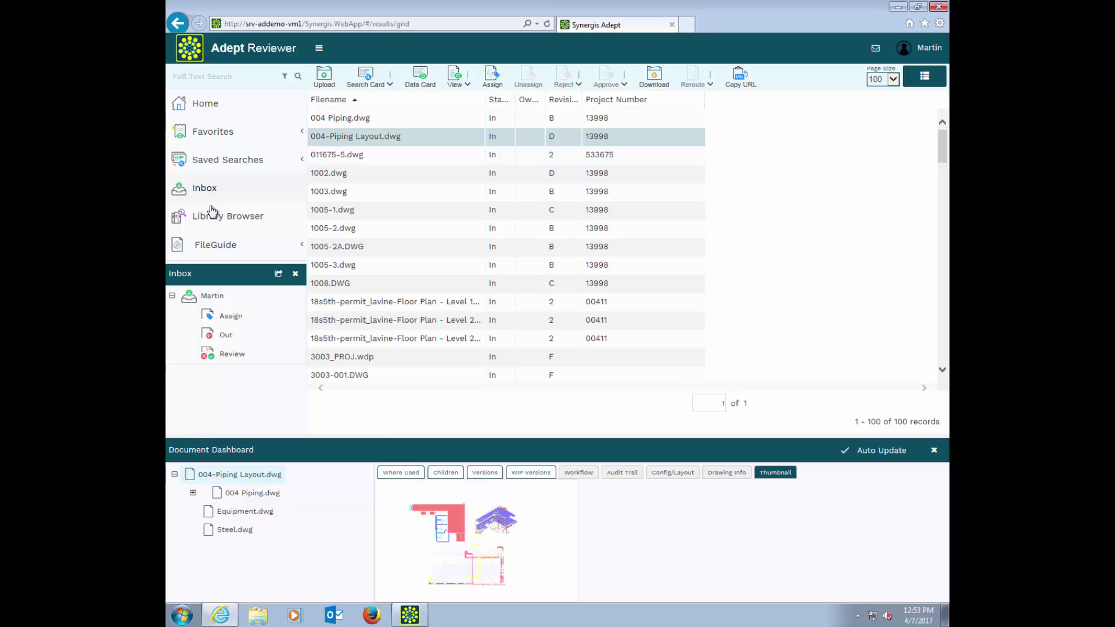
{"action": "left_click", "coordinate": [228, 319]}
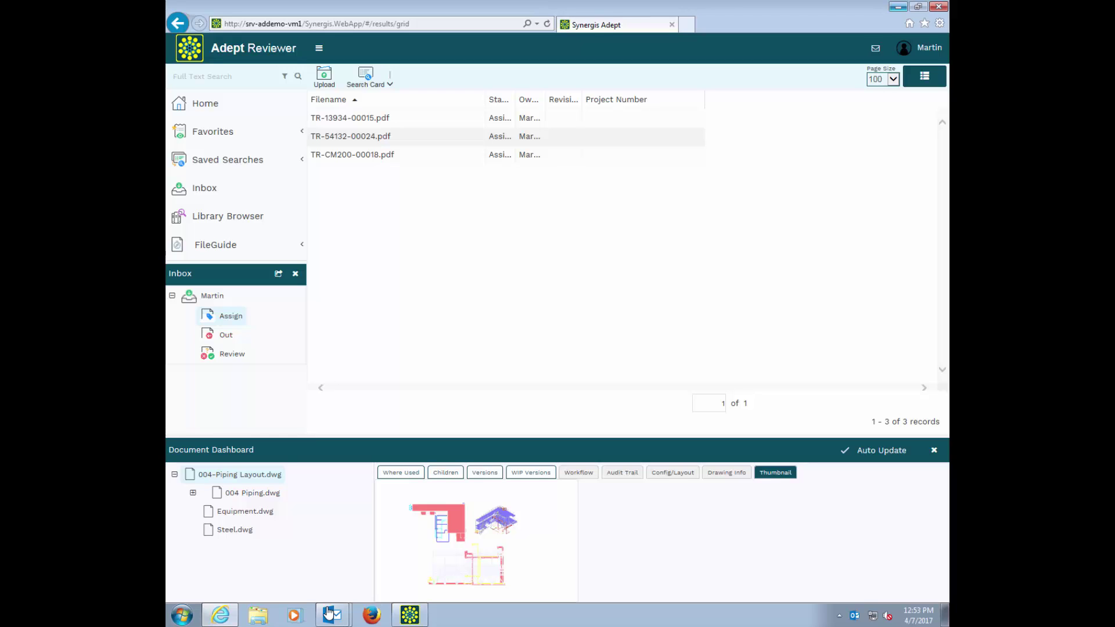
{"action": "left_click", "coordinate": [332, 619]}
{"action": "left_click", "coordinate": [315, 592]}
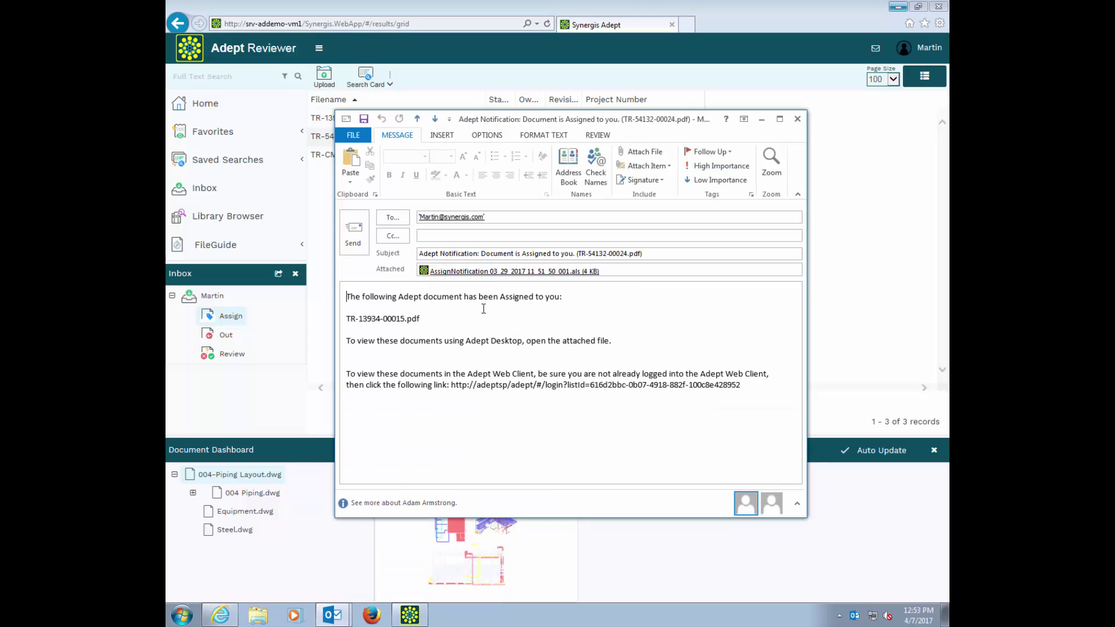
{"action": "left_click", "coordinate": [794, 120]}
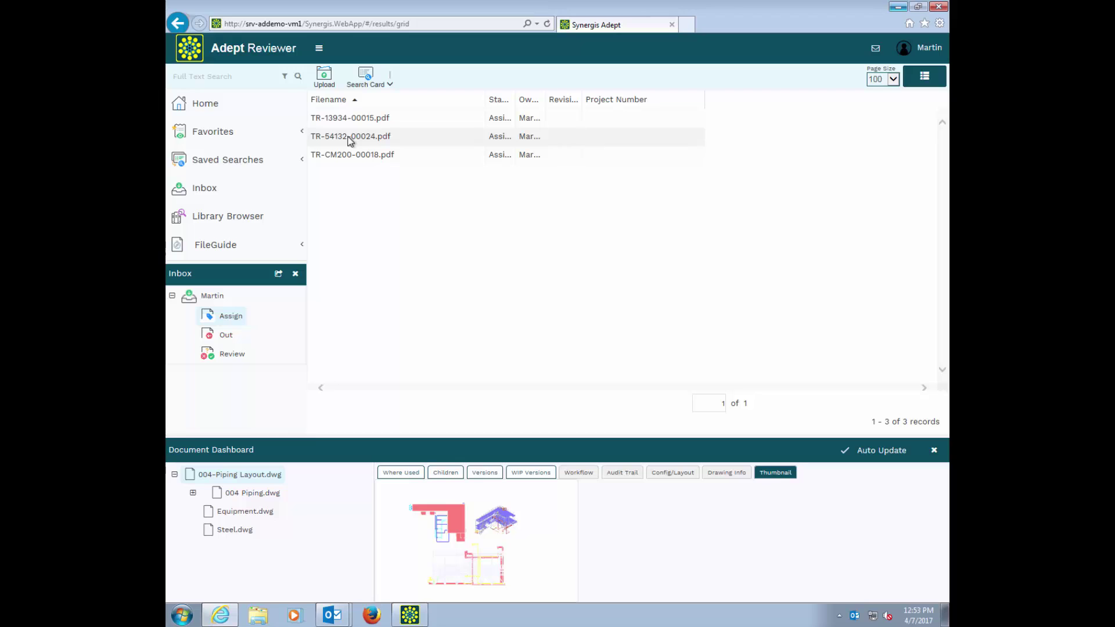
- Load transmittal TR-54132-00024.pdf's child floor plans and select the Floor Plan - 2 - Suite 100 drawing
{"action": "left_click", "coordinate": [350, 137]}
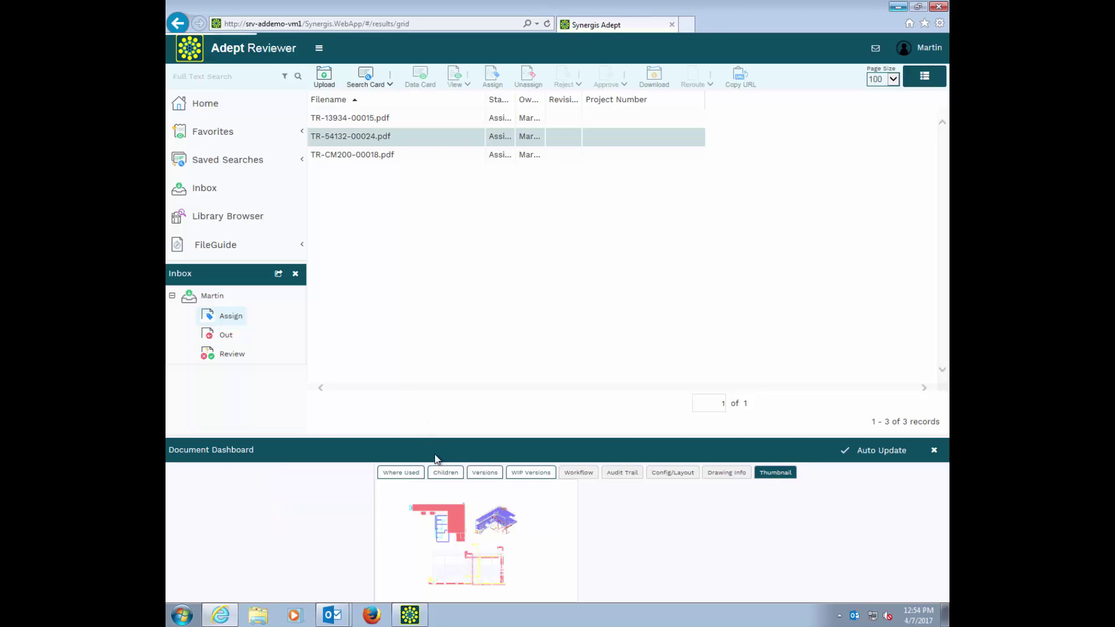
{"action": "left_click", "coordinate": [445, 475]}
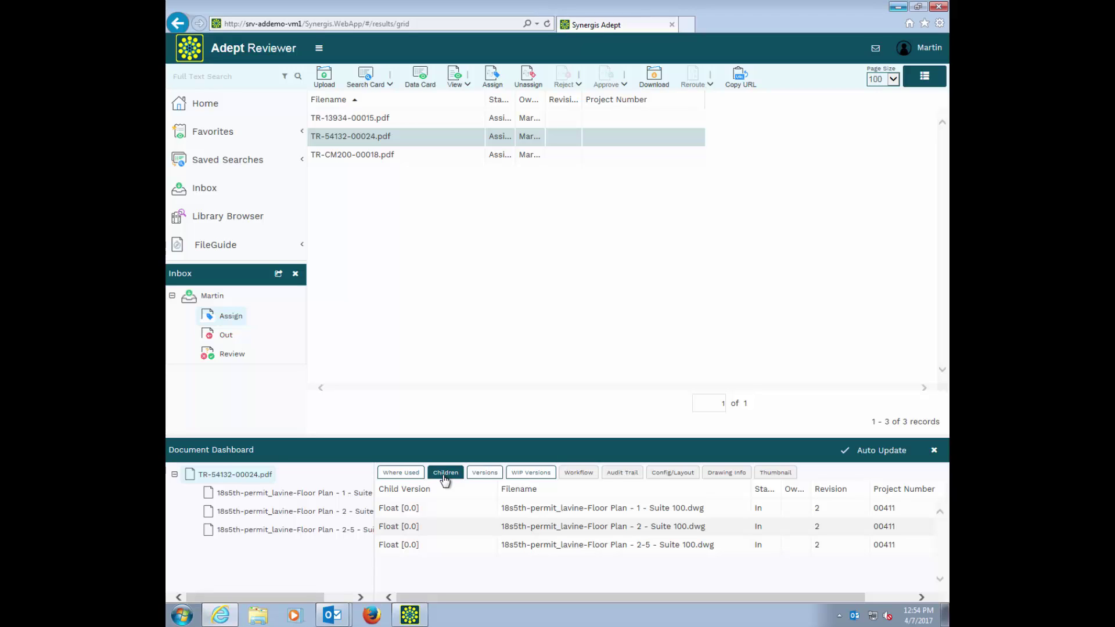
{"action": "left_click", "coordinate": [513, 527]}
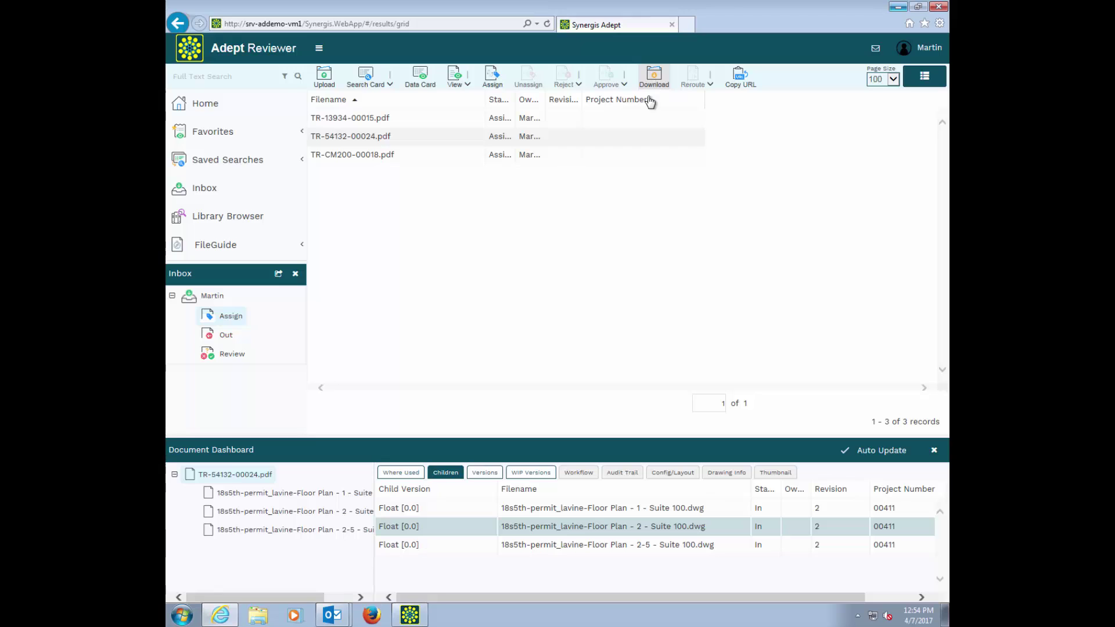
- Upload '18s5th-permit_lavine-Floor Plan - 2 - Suite 100.dwg' (0.25 MB) from the Desktop and close the upload dialog
{"action": "left_click", "coordinate": [323, 78]}
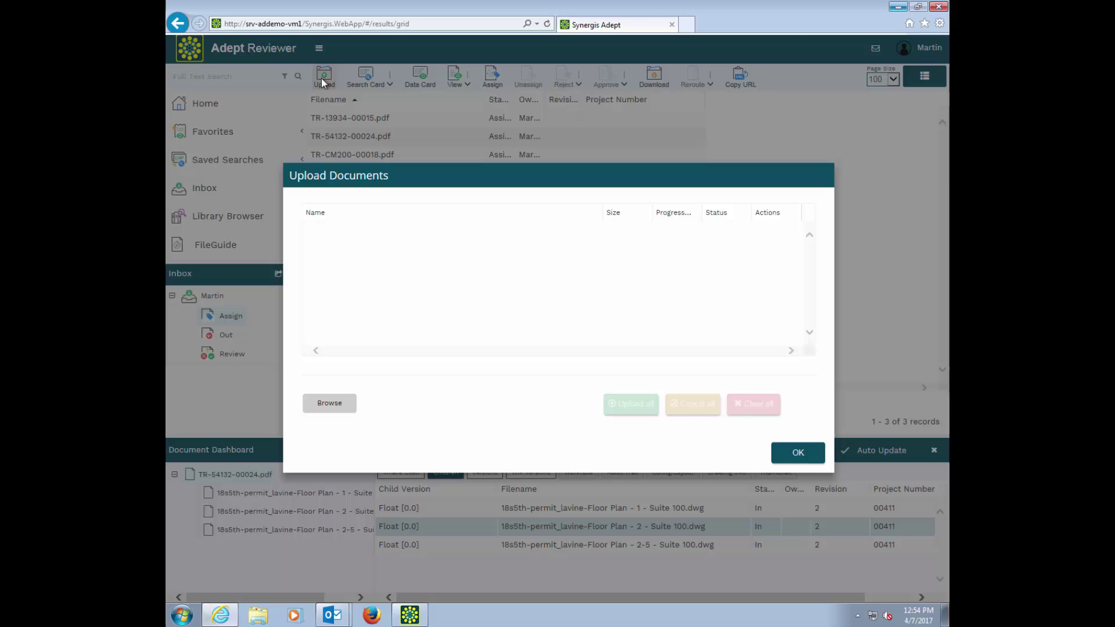
{"action": "left_click", "coordinate": [325, 404]}
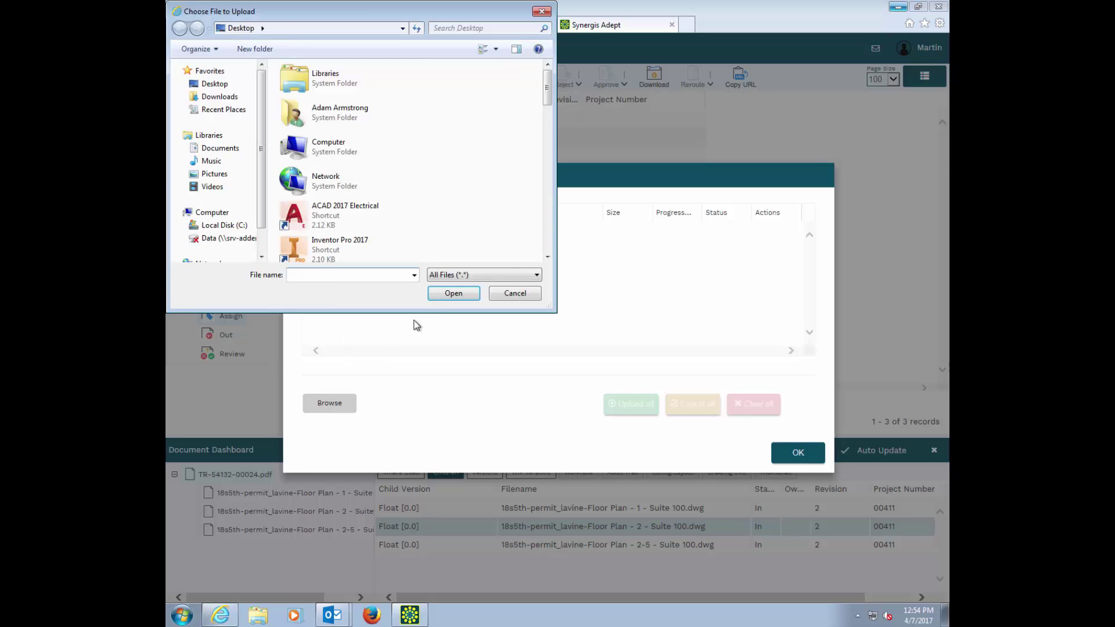
{"action": "left_click_drag", "start_coordinate": [552, 104], "coordinate": [560, 194]}
{"action": "left_click", "coordinate": [395, 151]}
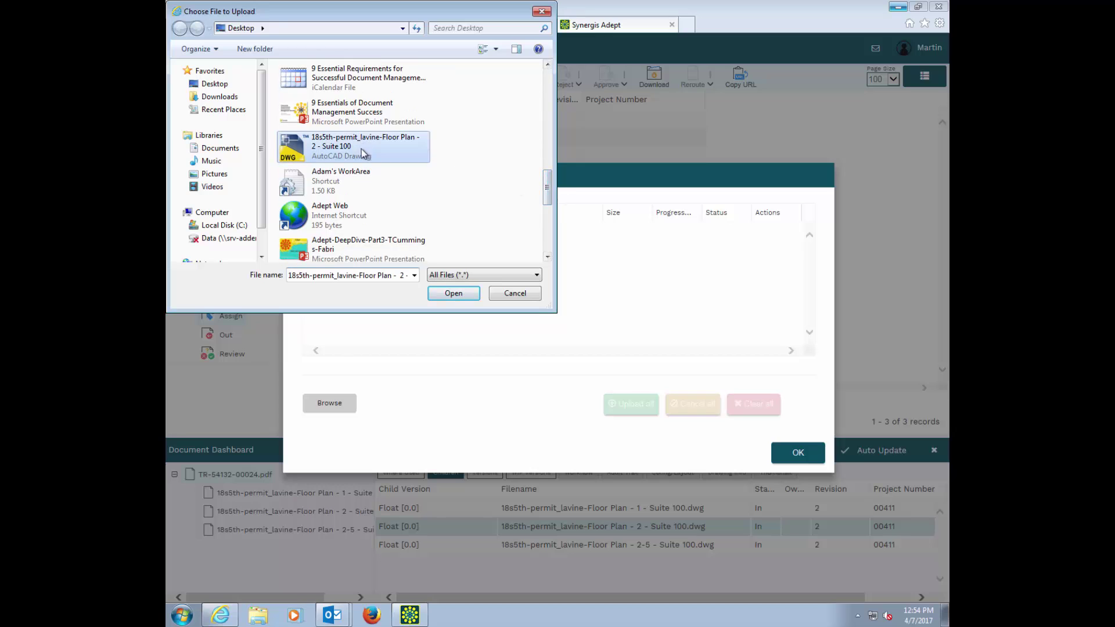
{"action": "left_click", "coordinate": [454, 293]}
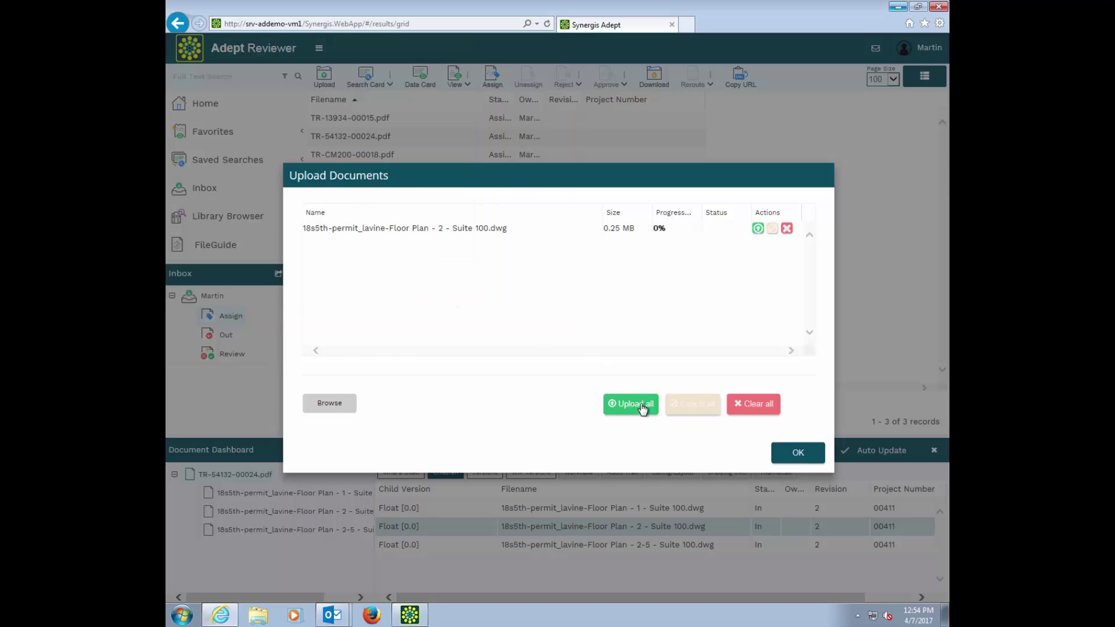
{"action": "left_click", "coordinate": [641, 404]}
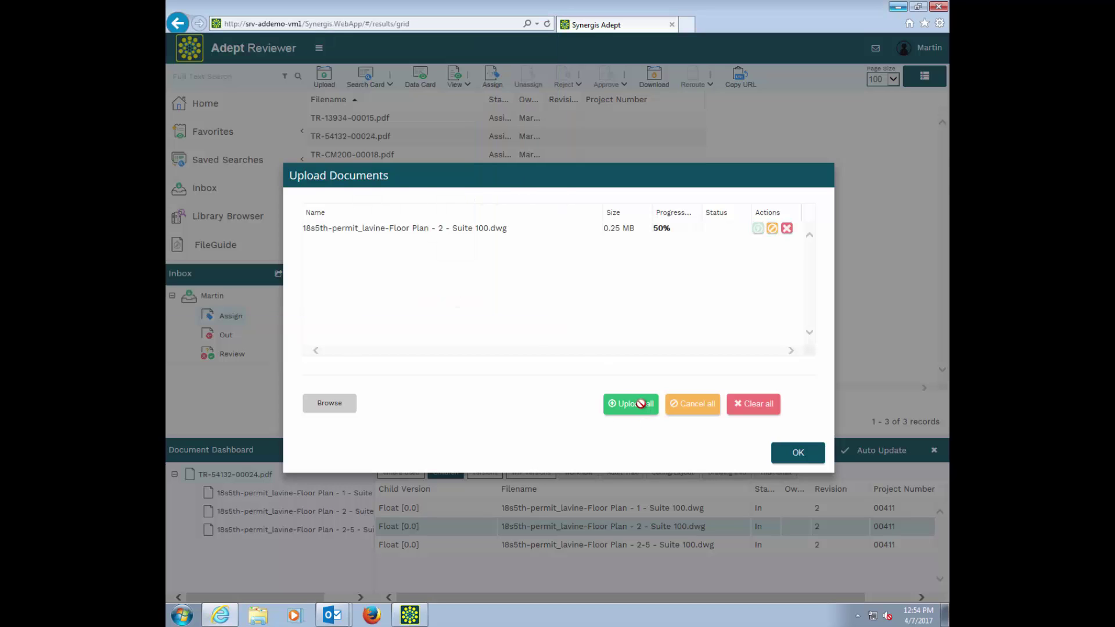
{"action": "left_click", "coordinate": [798, 454]}
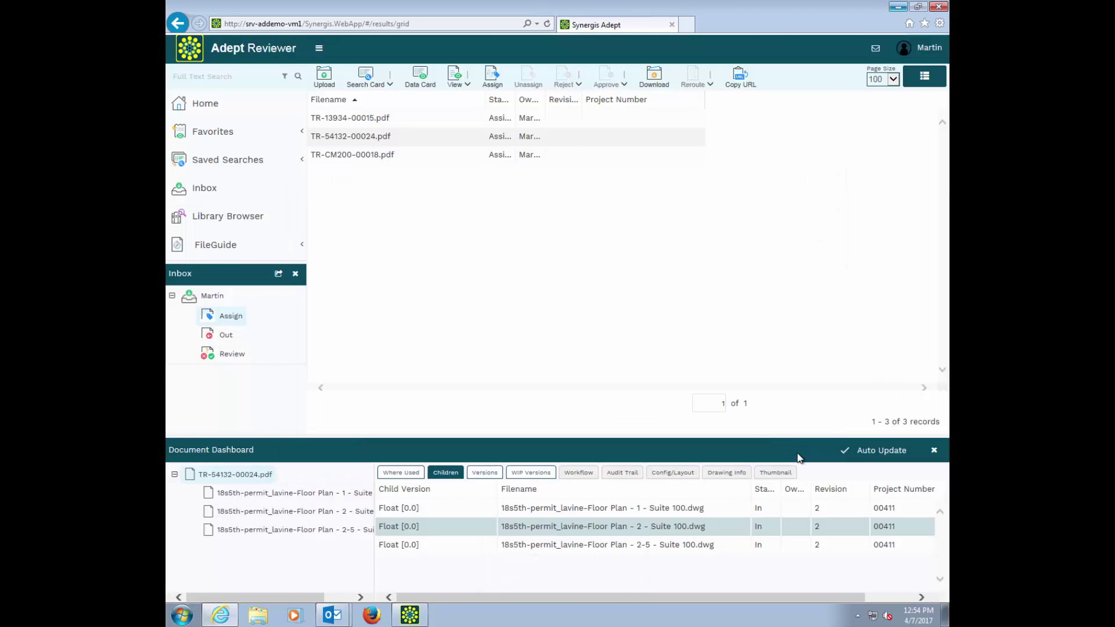